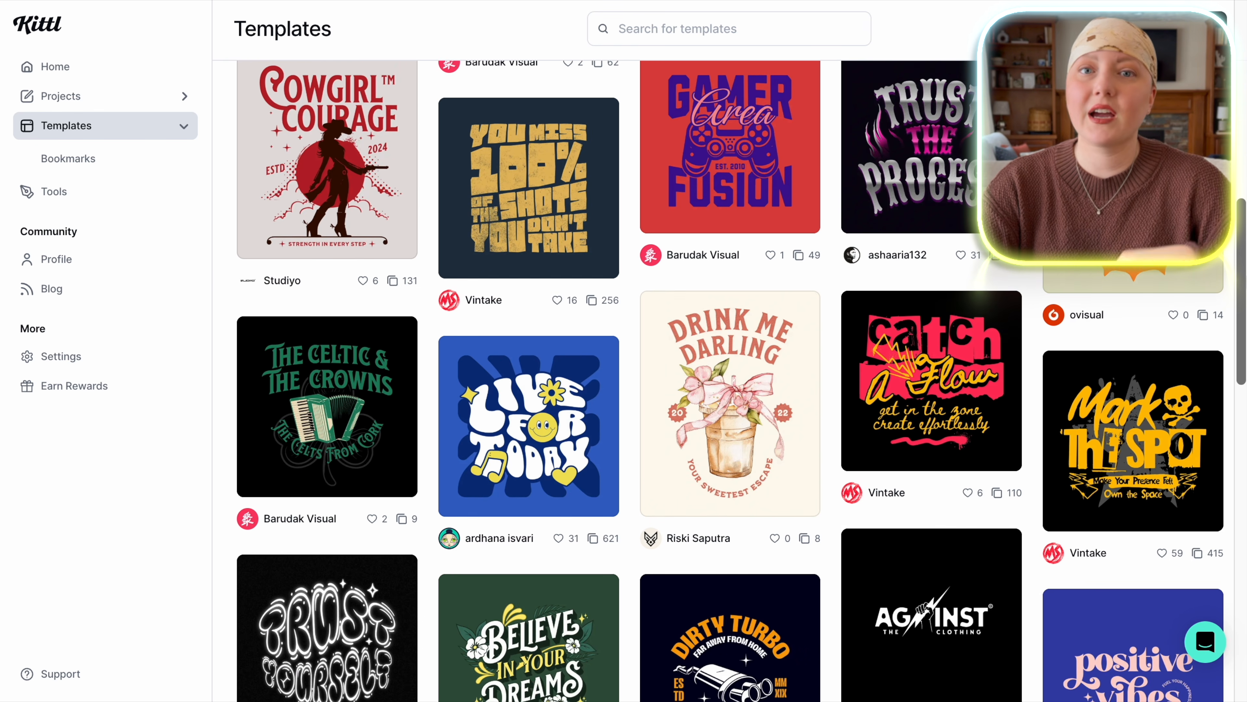
- Look through the hat template results for a design suited to an embroidered cap
{"action": "scroll", "coordinate": [727, 381], "scroll_direction": "down", "scroll_amount": 1}
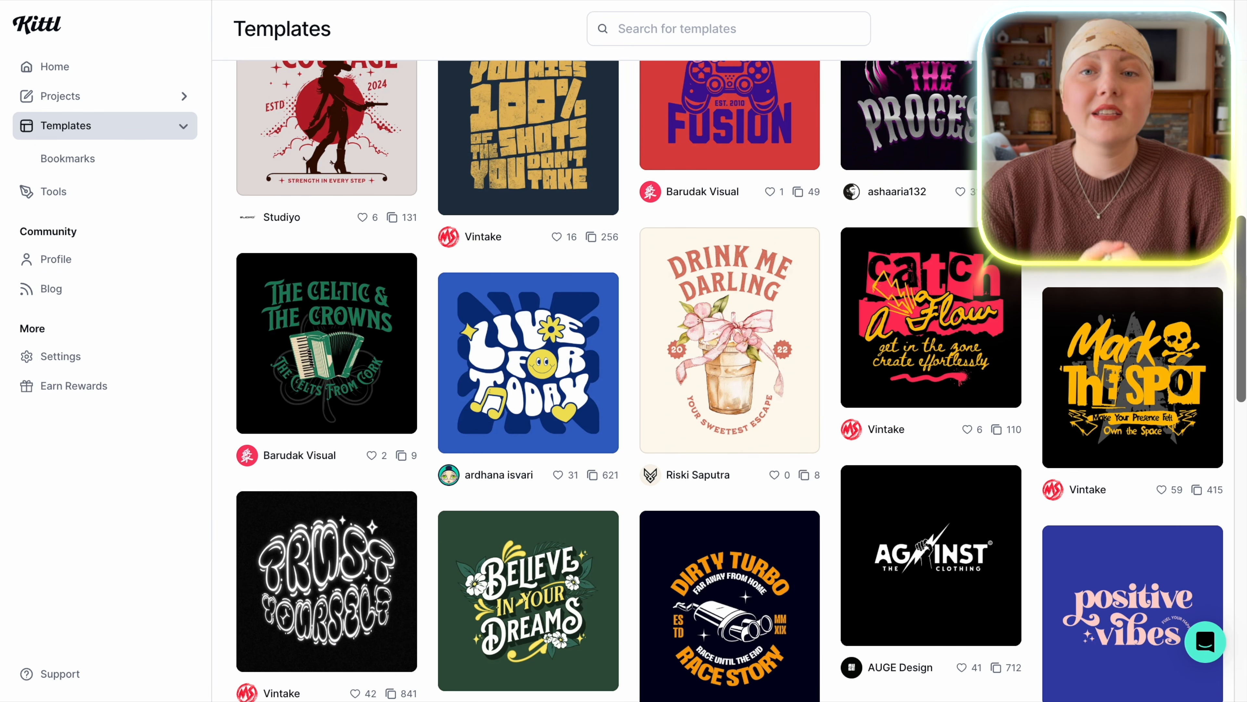
{"action": "scroll", "coordinate": [727, 381], "scroll_direction": "down", "scroll_amount": 1}
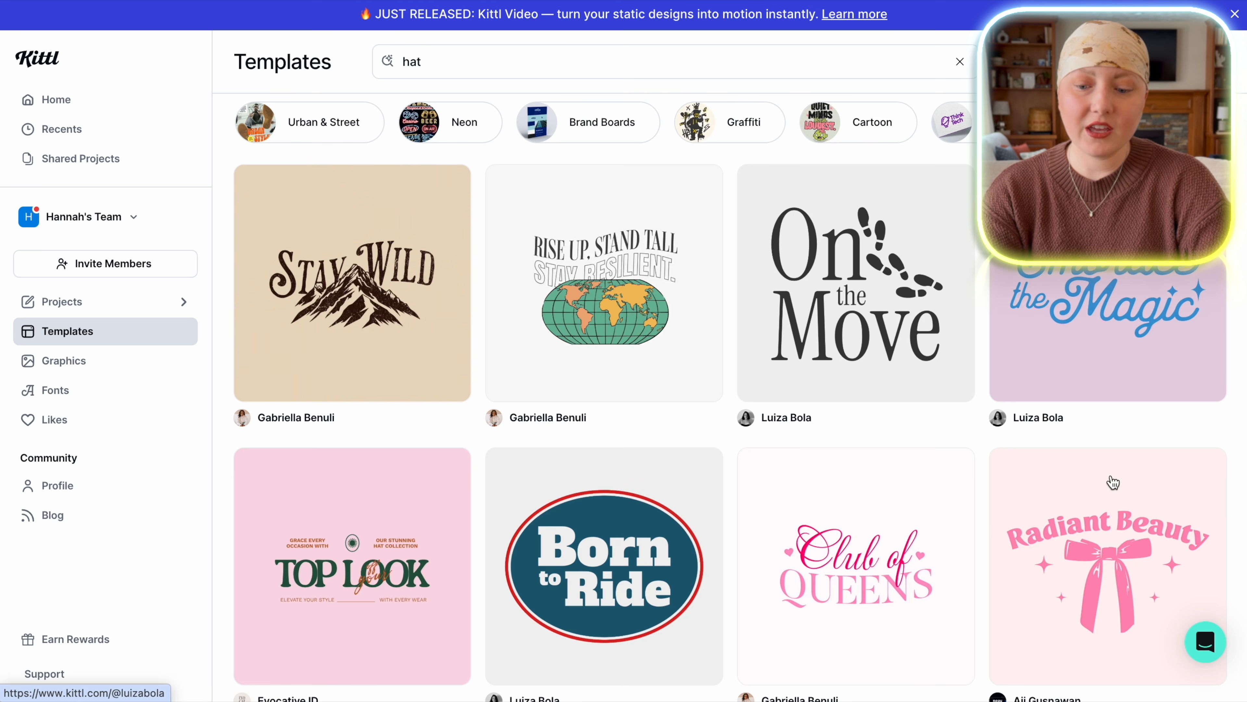
{"action": "scroll", "coordinate": [1238, 435], "scroll_direction": "down", "scroll_amount": 2}
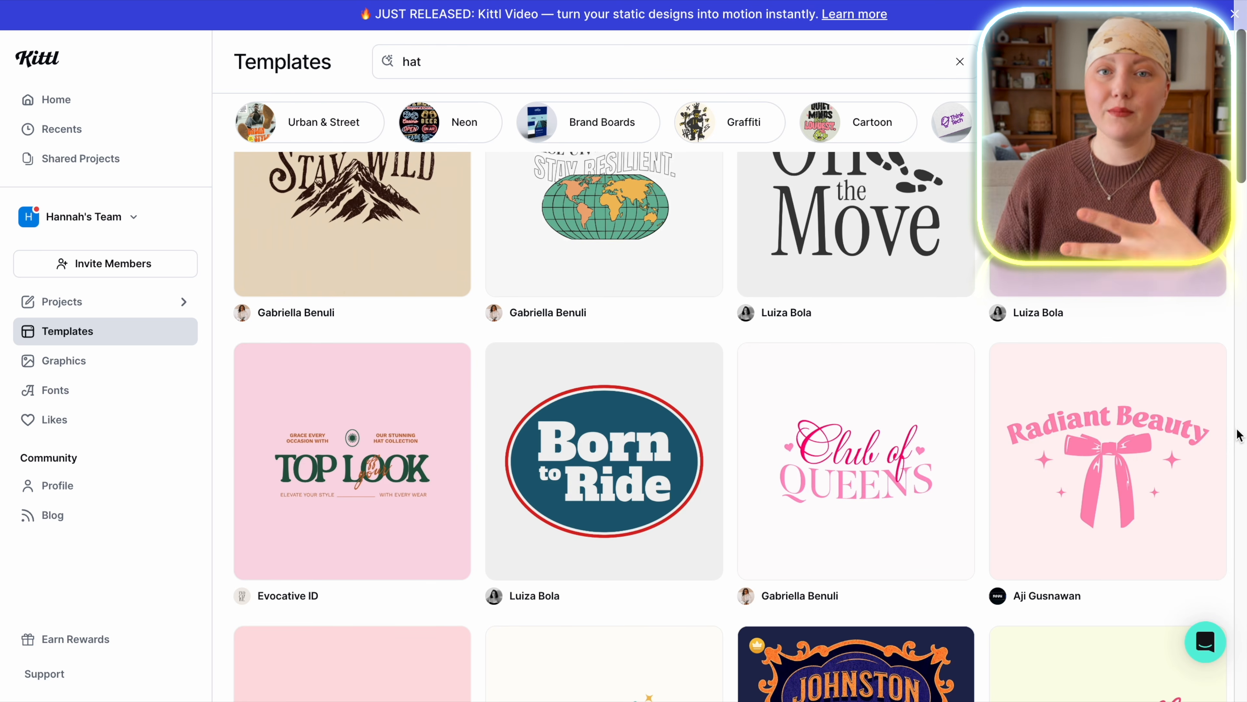
{"action": "scroll", "coordinate": [1238, 435], "scroll_direction": "down", "scroll_amount": 2}
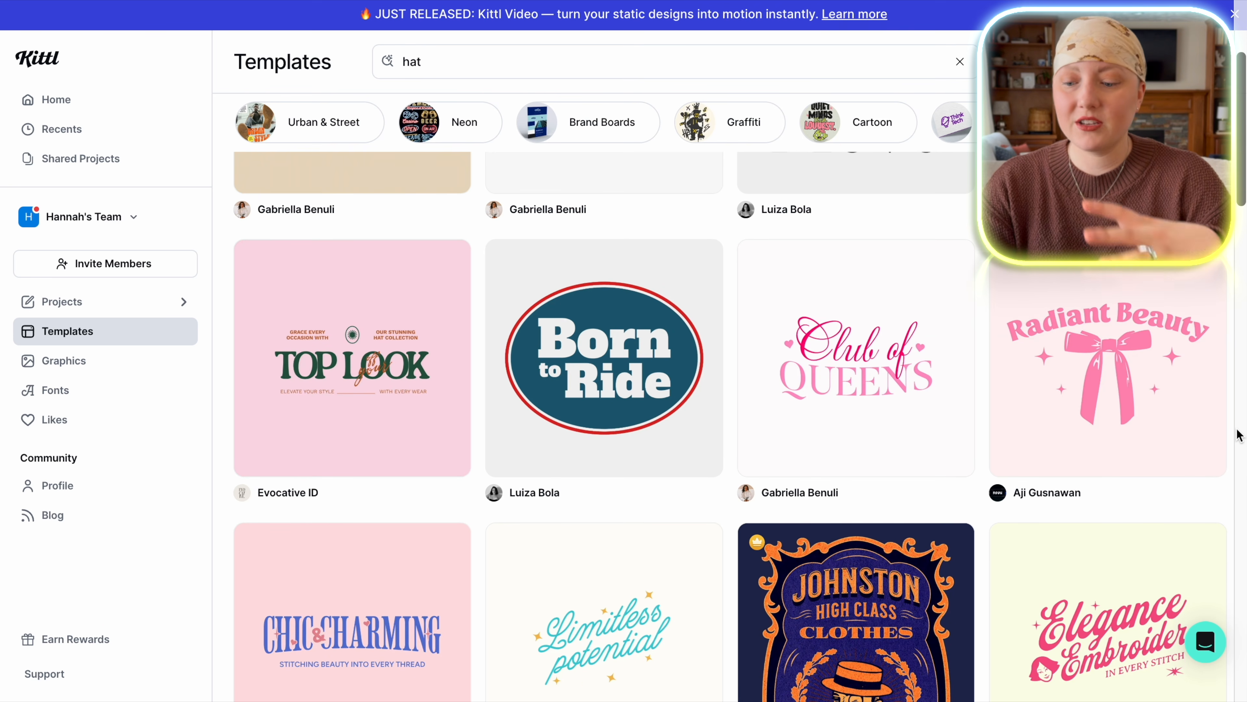
{"action": "scroll", "coordinate": [1238, 435], "scroll_direction": "down", "scroll_amount": 1}
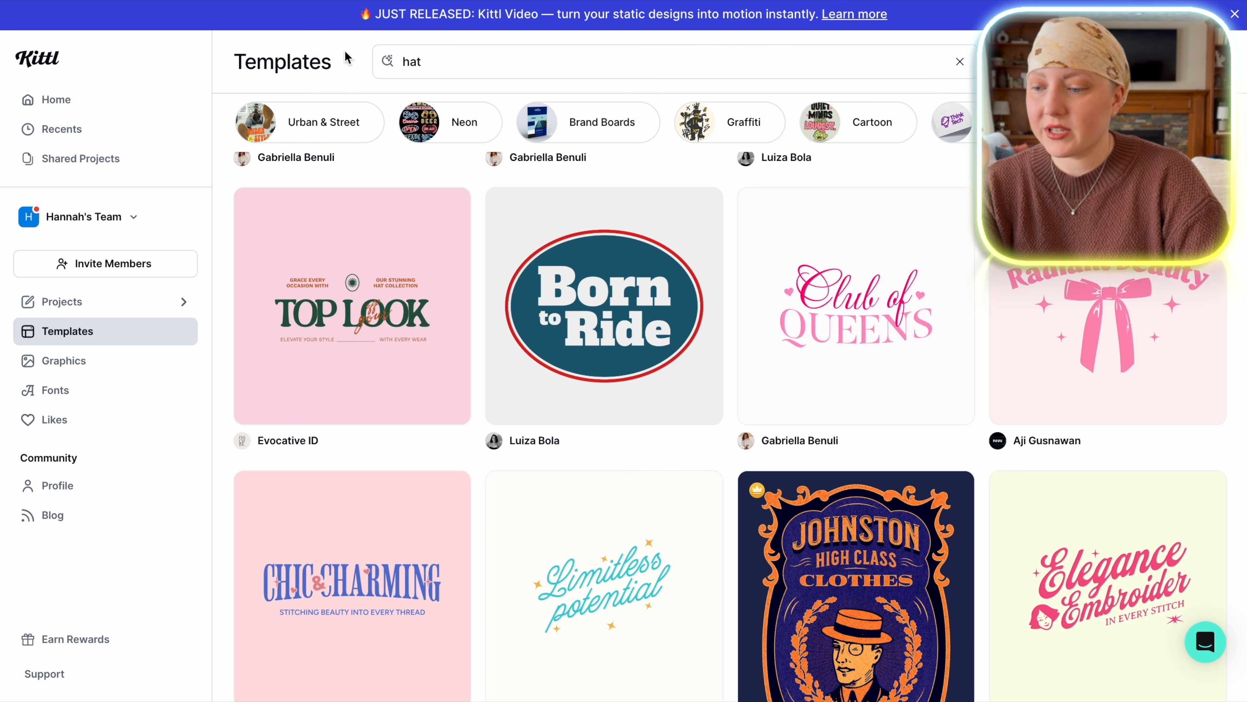
{"action": "scroll", "coordinate": [1244, 260], "scroll_direction": "down", "scroll_amount": 8}
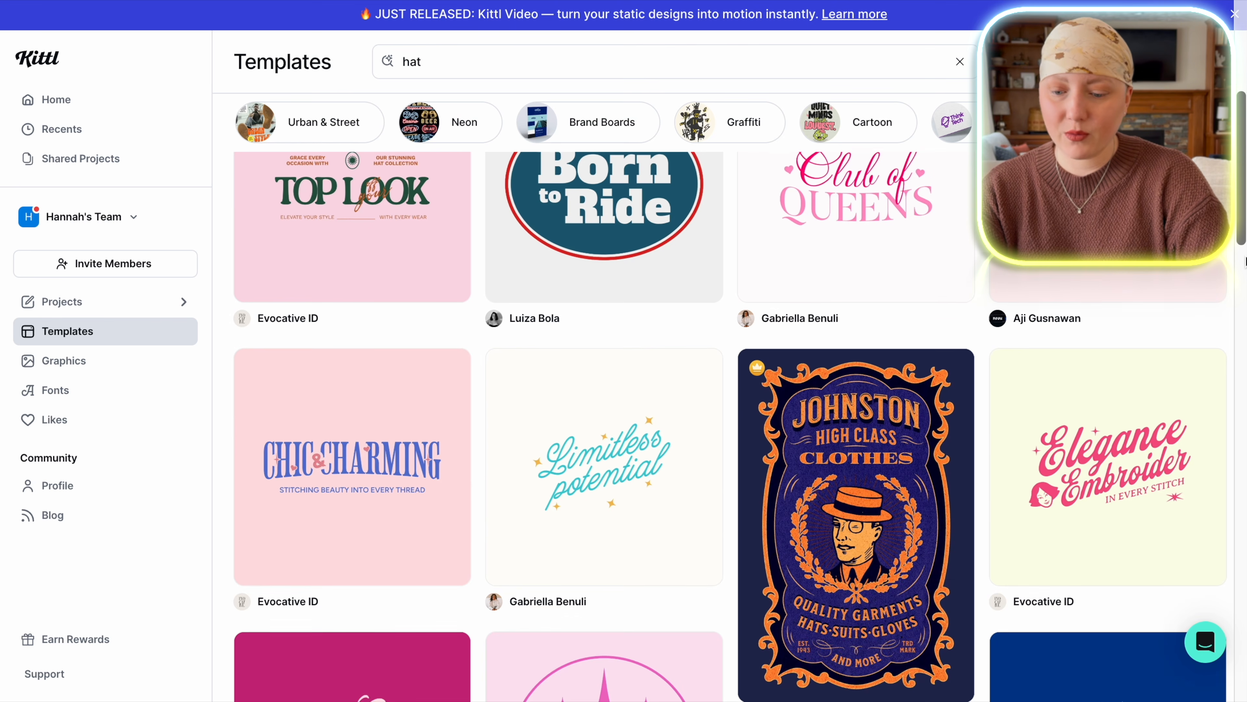
{"action": "scroll", "coordinate": [1244, 260], "scroll_direction": "down", "scroll_amount": 4}
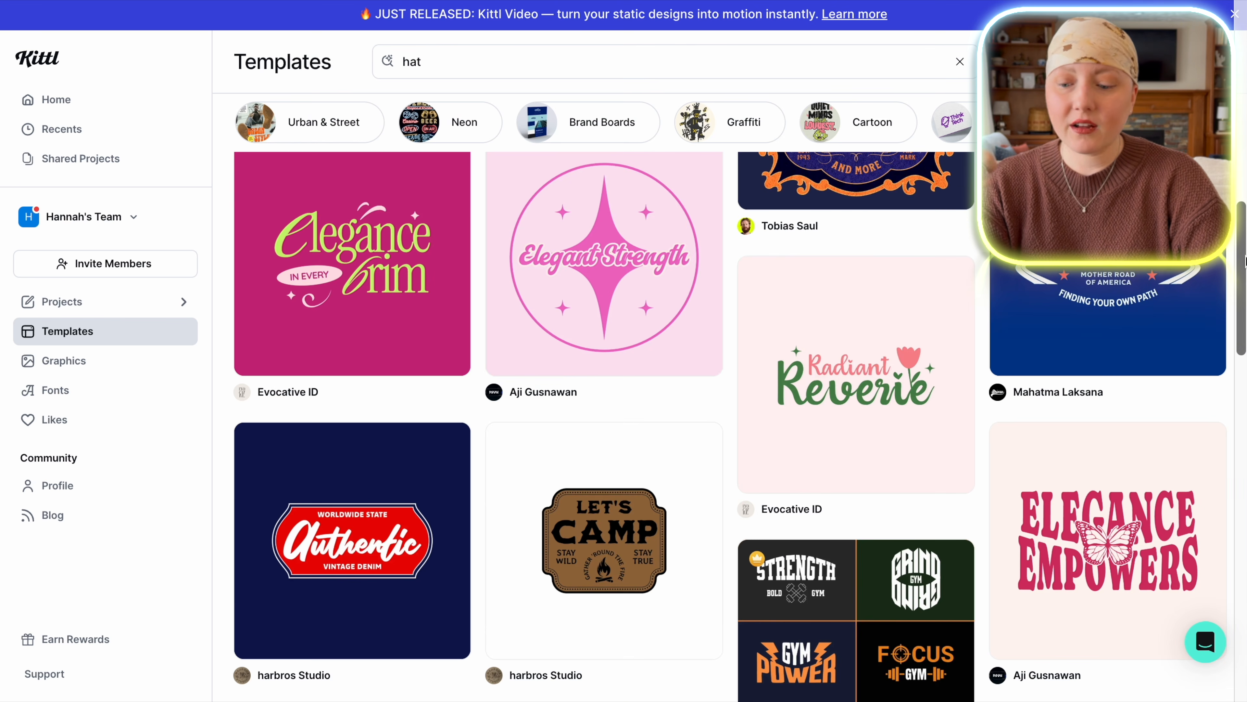
{"action": "scroll", "coordinate": [1244, 260], "scroll_direction": "down", "scroll_amount": 1}
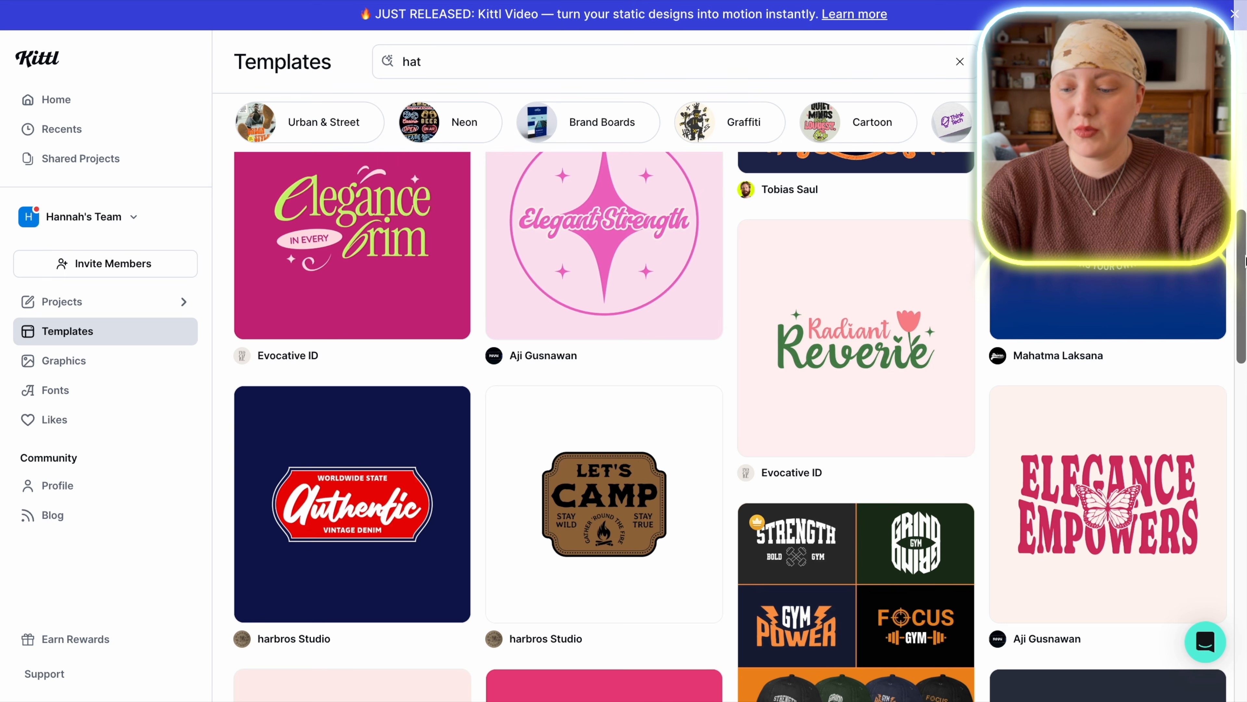
{"action": "scroll", "coordinate": [1244, 260], "scroll_direction": "down", "scroll_amount": 2}
{"action": "scroll", "coordinate": [1245, 261], "scroll_direction": "down", "scroll_amount": 3}
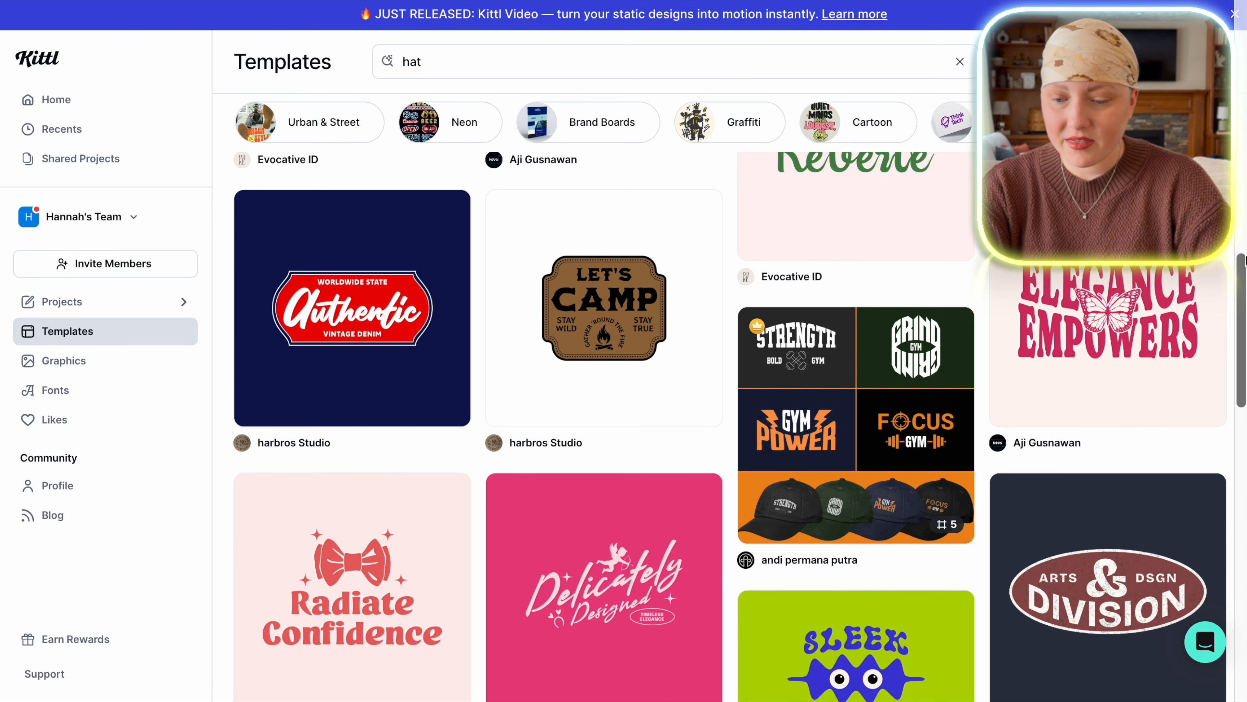
- Open the "Elegance Empowers" butterfly template and use it to start a new design
{"action": "mouse_move", "coordinate": [1177, 317]}
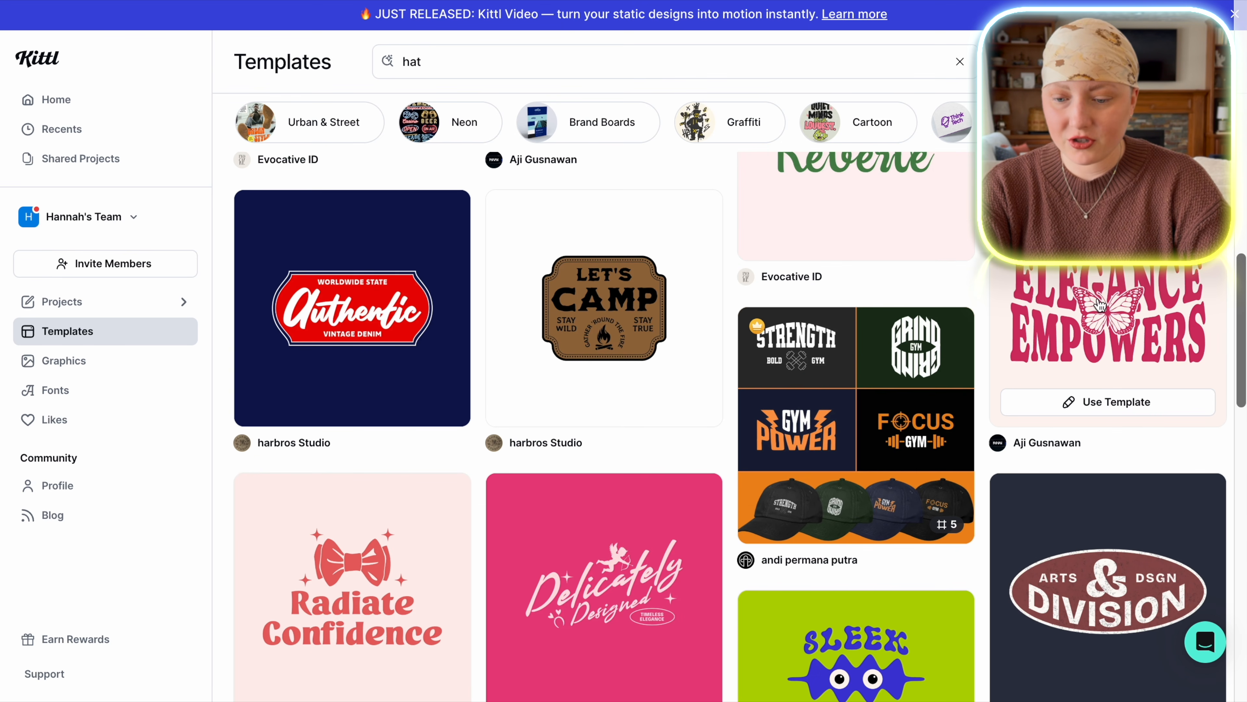
{"action": "left_click", "coordinate": [1177, 317]}
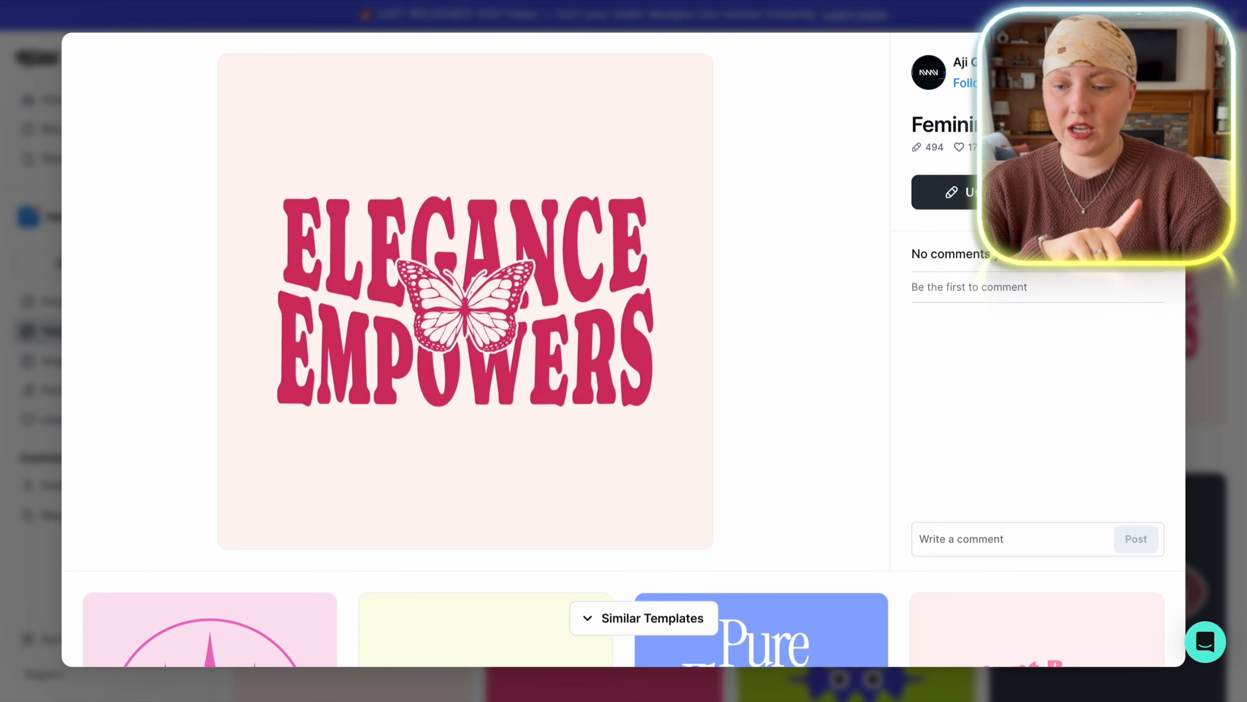
{"action": "left_click", "coordinate": [1038, 192]}
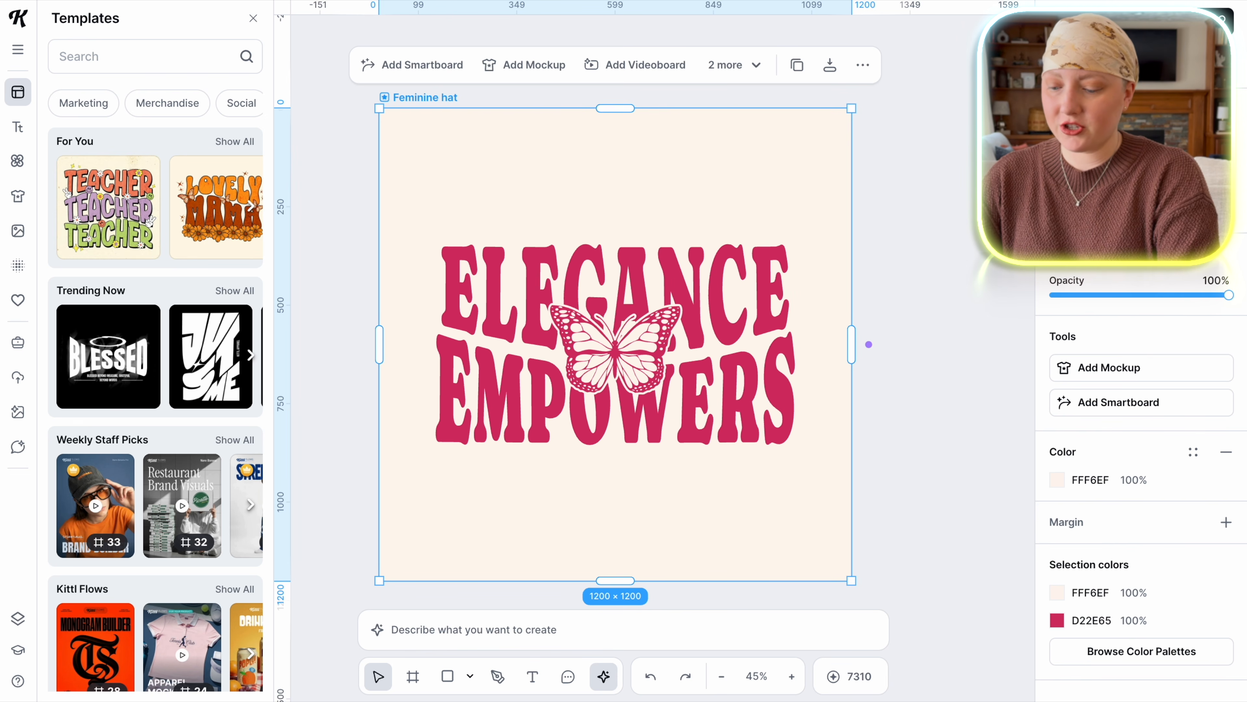
- Resize the artboard to 1200 × 675 px and move and enlarge the lettering and butterfly to fill it
{"action": "key", "text": "Return"}
{"action": "left_click_drag", "start_coordinate": [532, 296], "coordinate": [531, 192]}
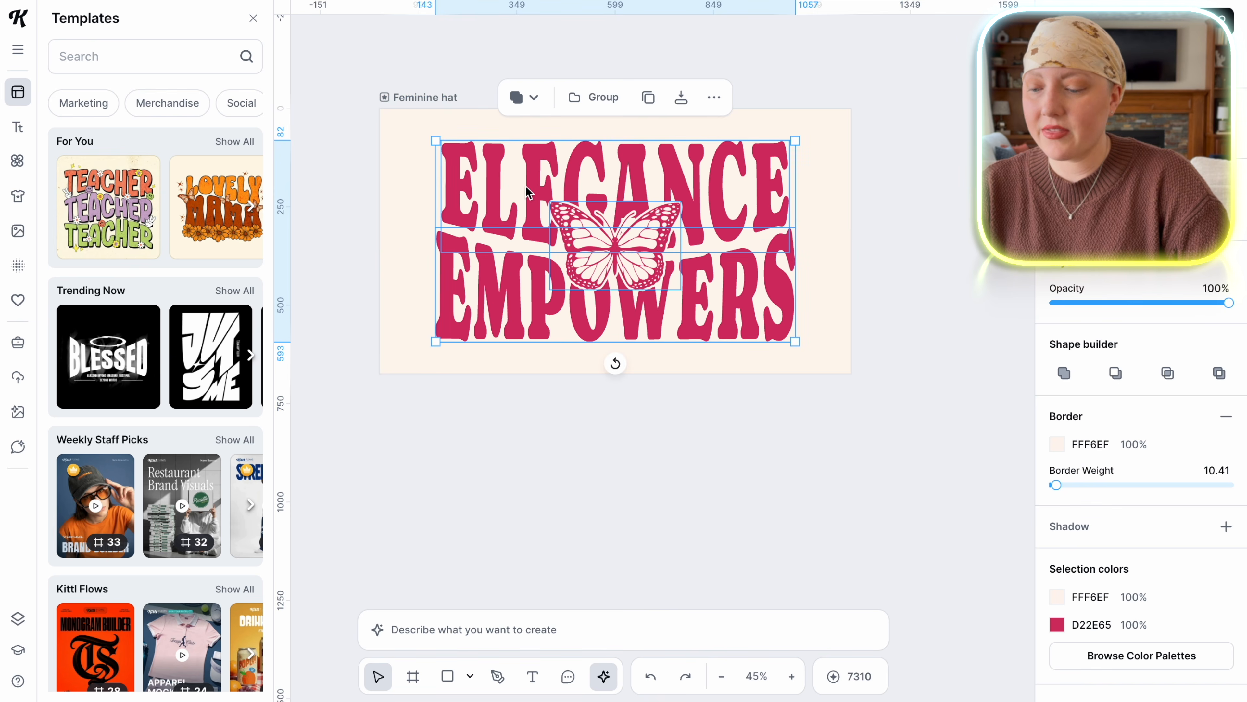
{"action": "left_click_drag", "start_coordinate": [433, 341], "coordinate": [388, 368]}
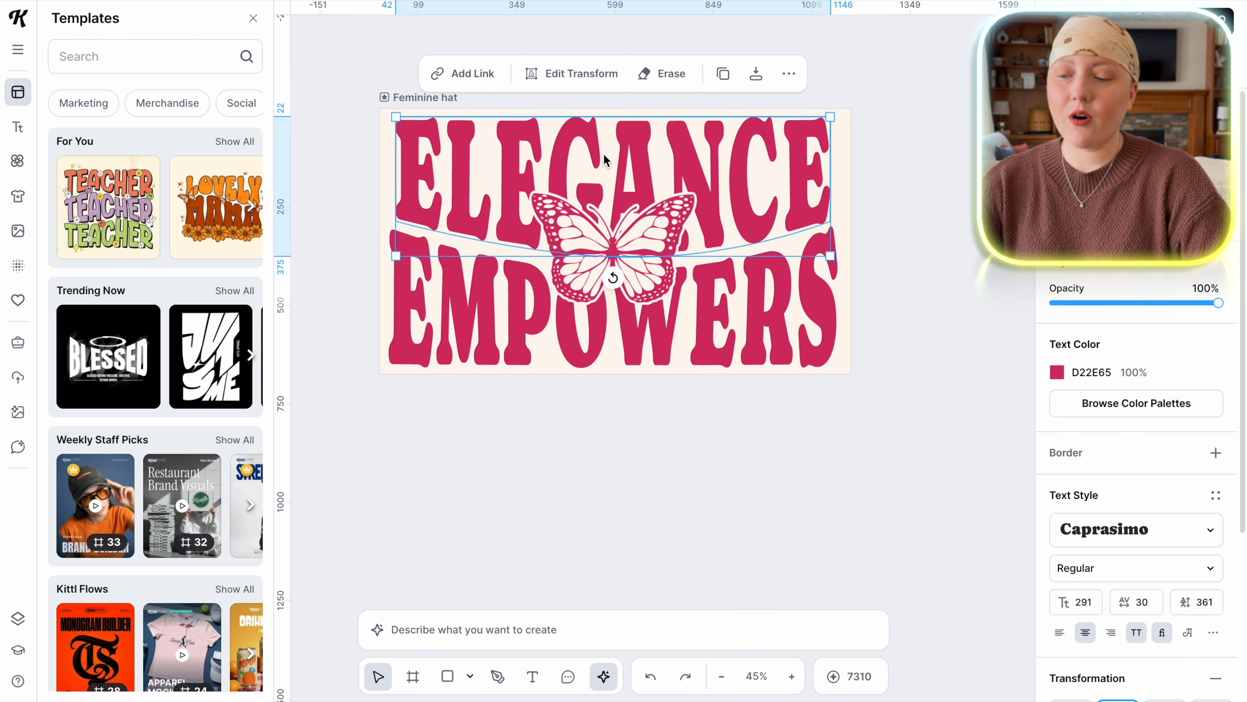
- Replace the upper word ELEGANCE with LYPHOMA
{"action": "double_click", "coordinate": [605, 159]}
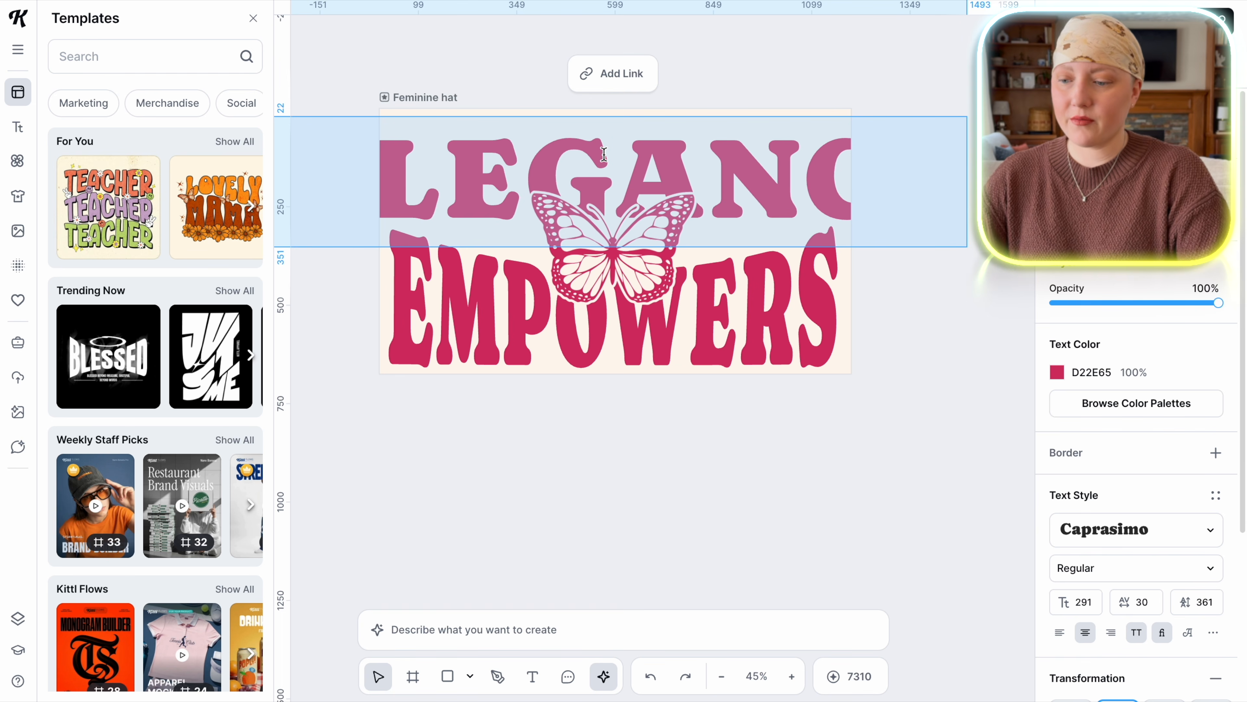
{"action": "type", "text": "LYPHOMA"}
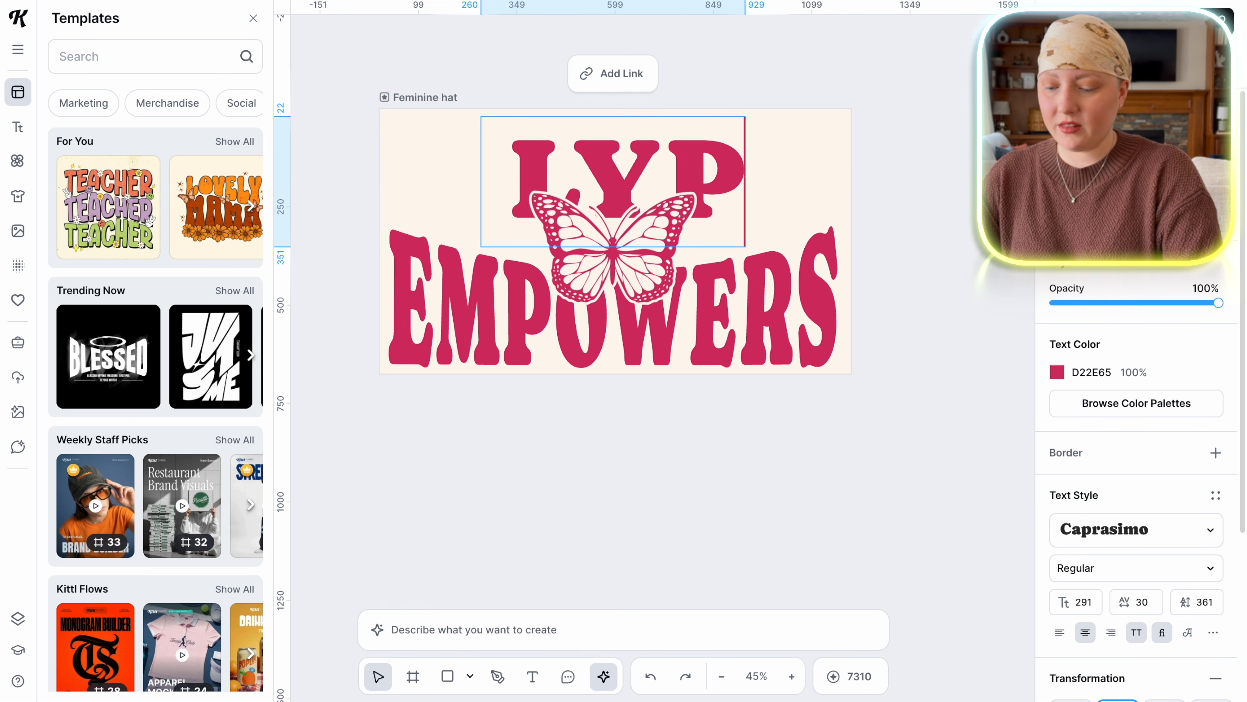
{"action": "key", "text": "Escape"}
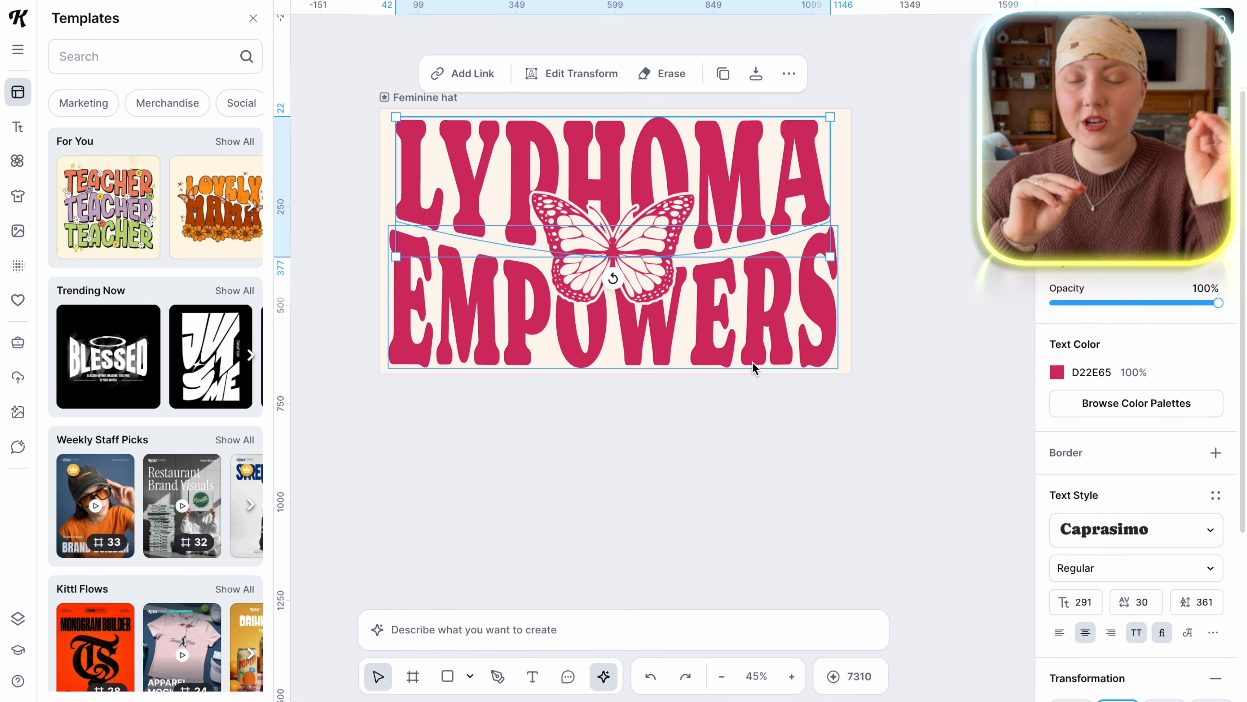
- Replace the lower word EMPOWERS with WARRIOR and recolor the magenta artwork to purple 9468AD
{"action": "double_click", "coordinate": [745, 325]}
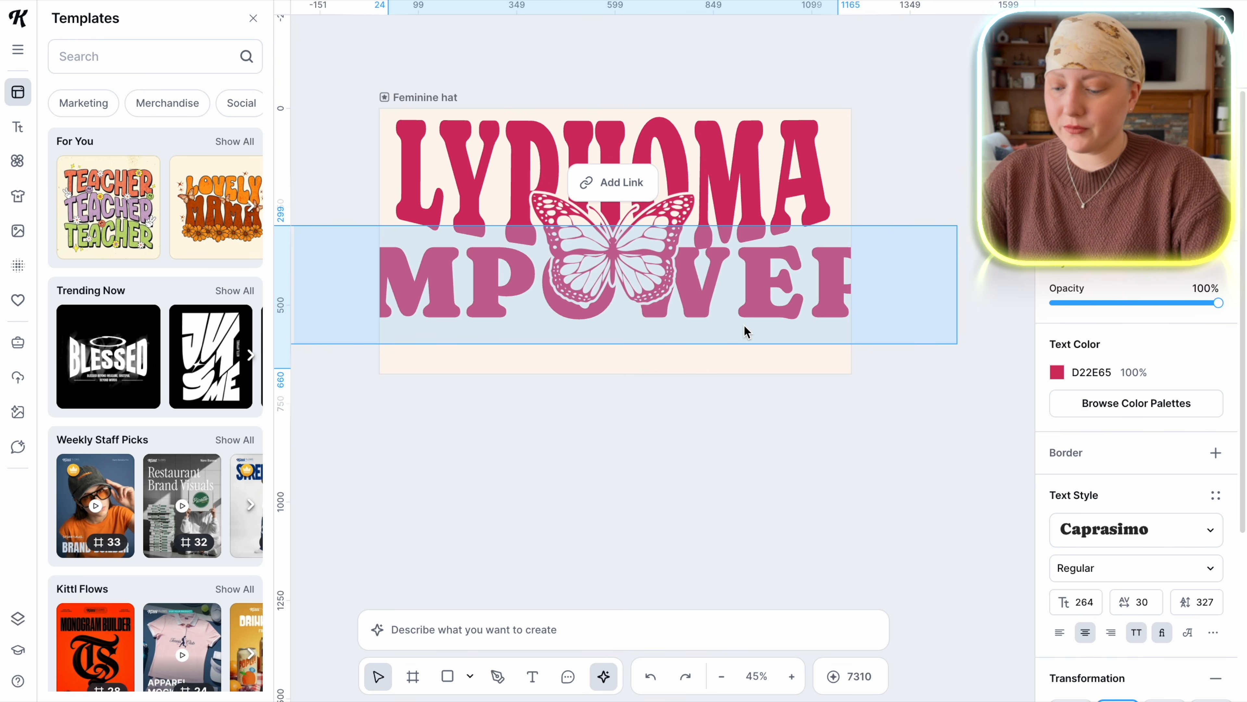
{"action": "type", "text": "WARRIOR"}
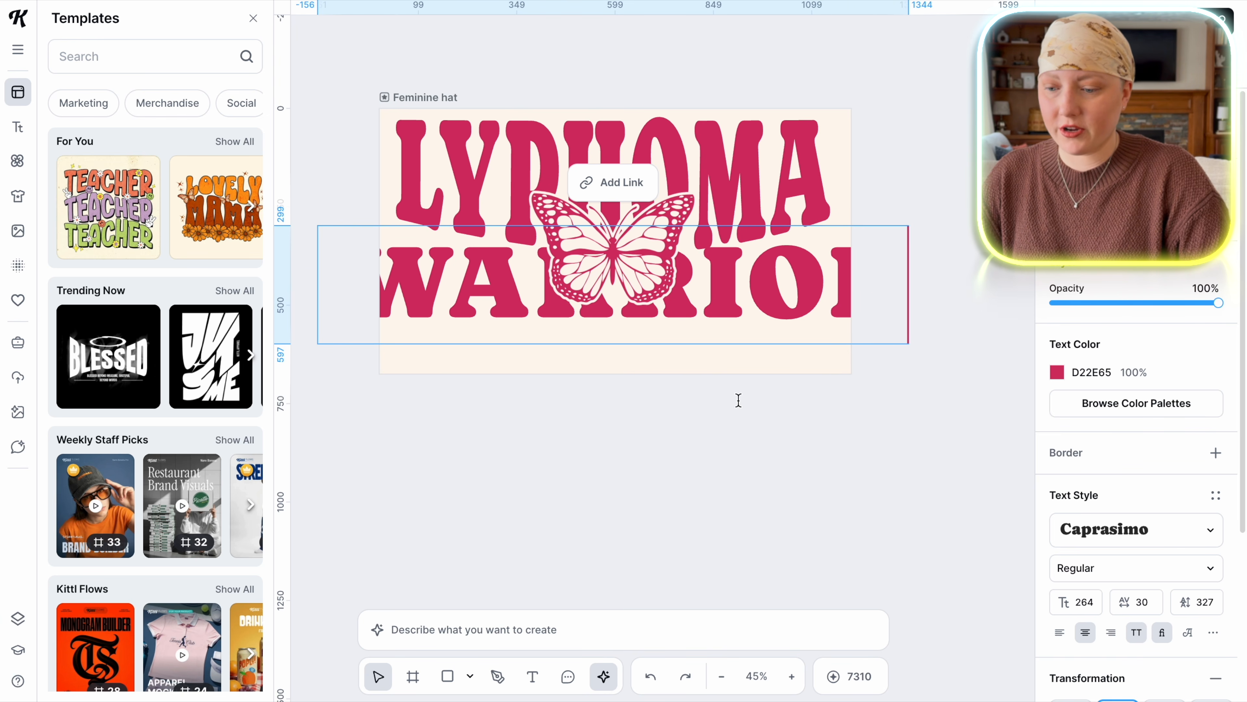
{"action": "left_click", "coordinate": [805, 522]}
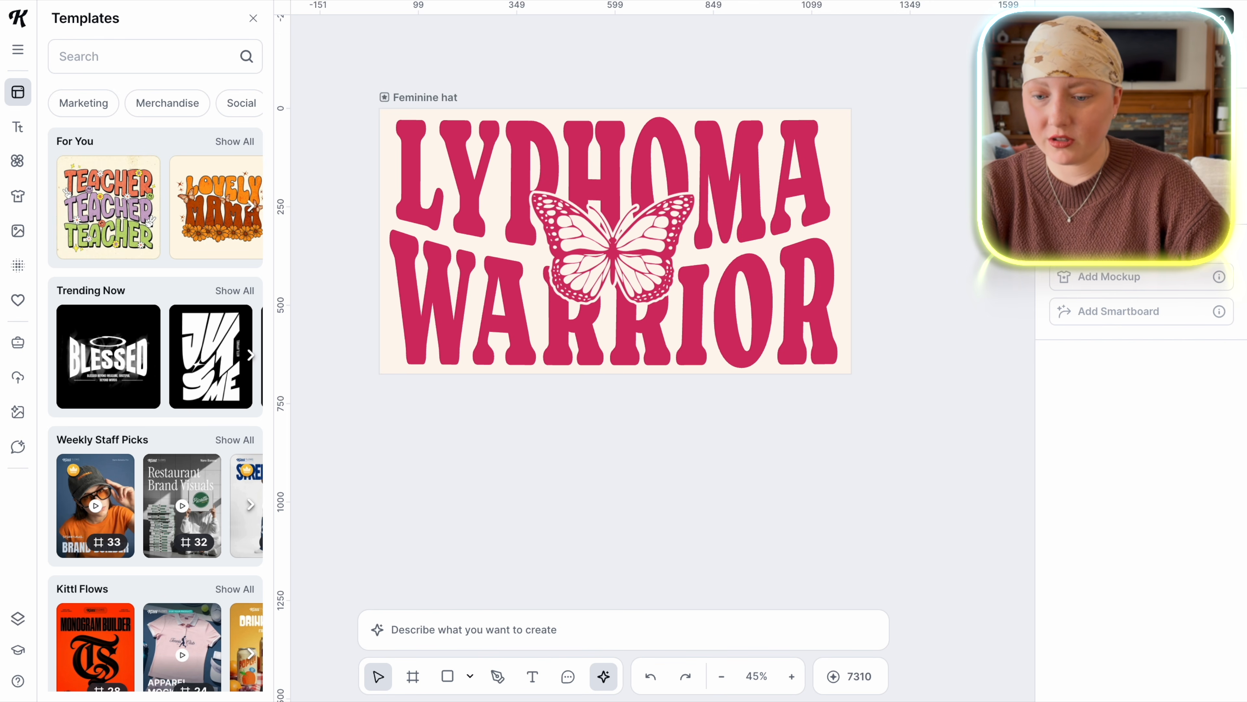
{"action": "left_click", "coordinate": [1087, 169]}
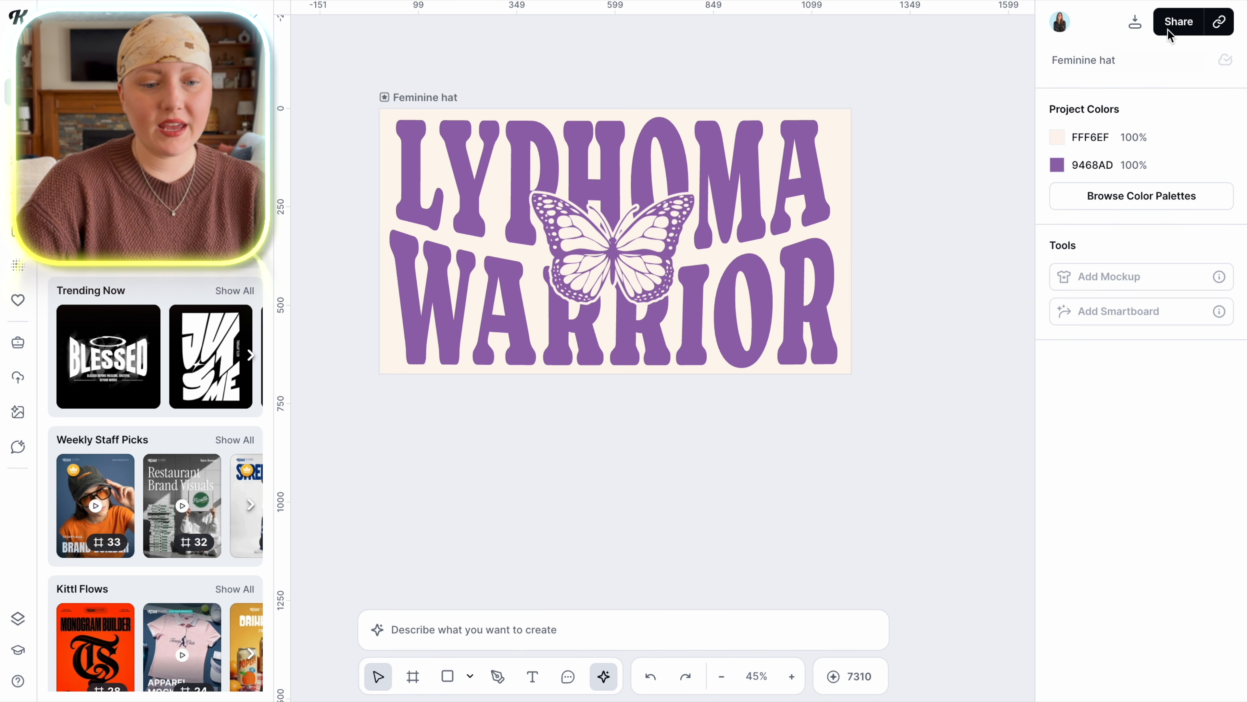
- Download the Feminine hat artboard as a 1200 × 675 px PNG with the background removed
{"action": "left_click", "coordinate": [1135, 24]}
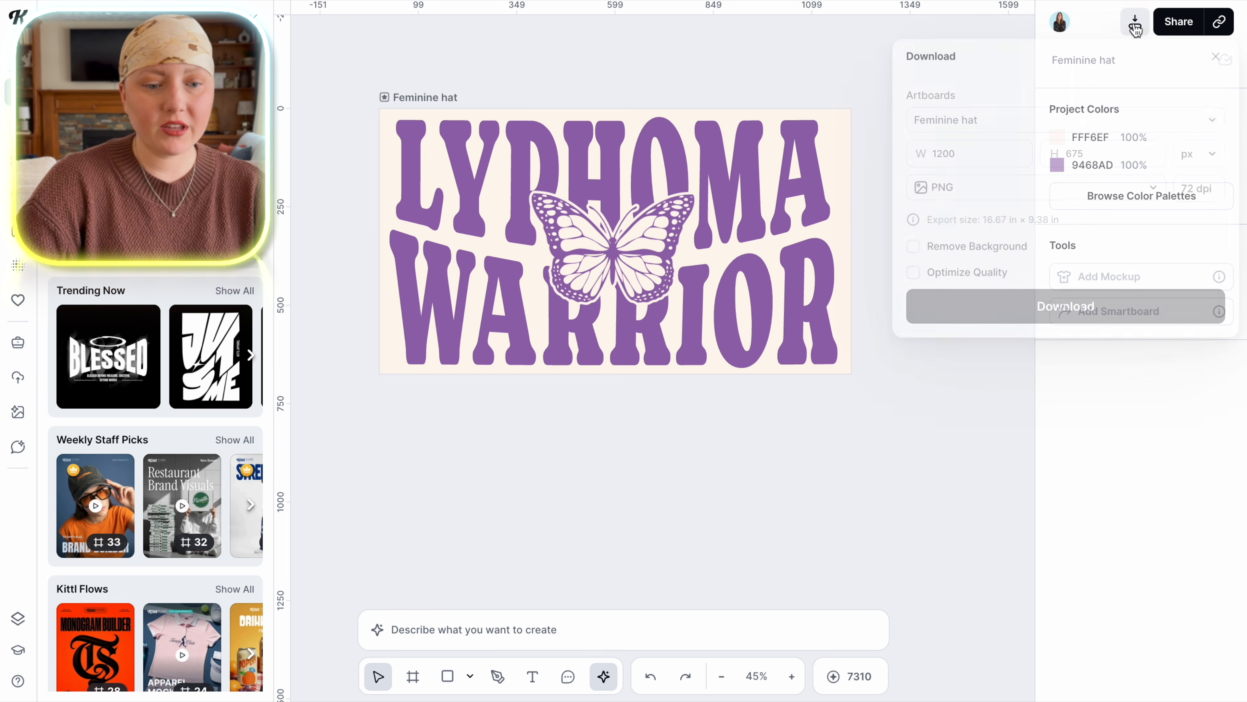
{"action": "left_click", "coordinate": [913, 247]}
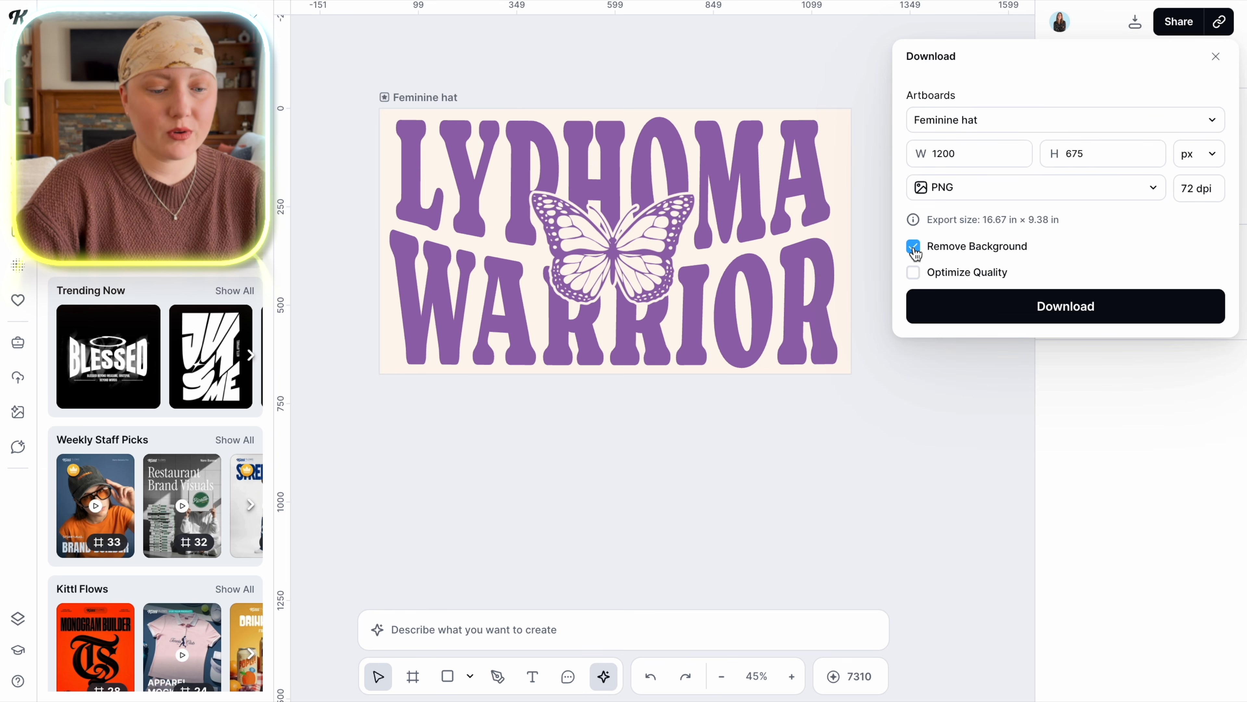
{"action": "left_click", "coordinate": [1085, 307]}
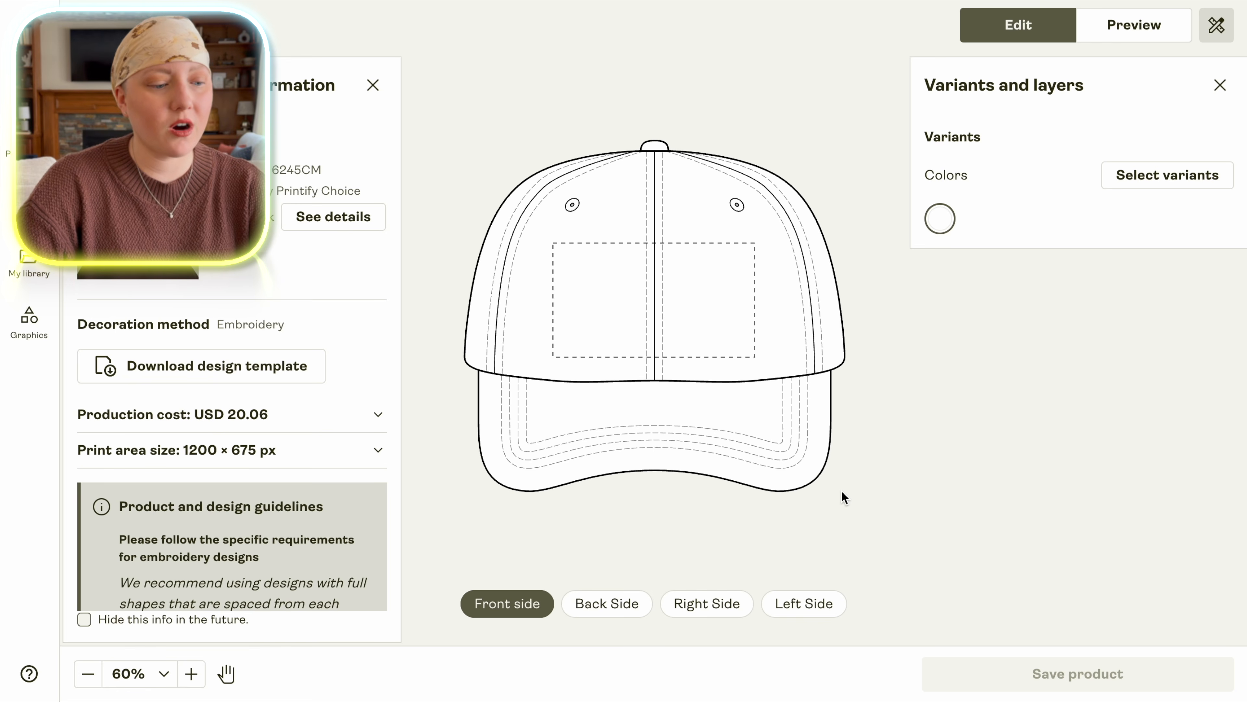
- In Printify, place Feminine hat 1.png on the front of the white cap and preview the Person 2 Front mockup
{"action": "left_click", "coordinate": [30, 86]}
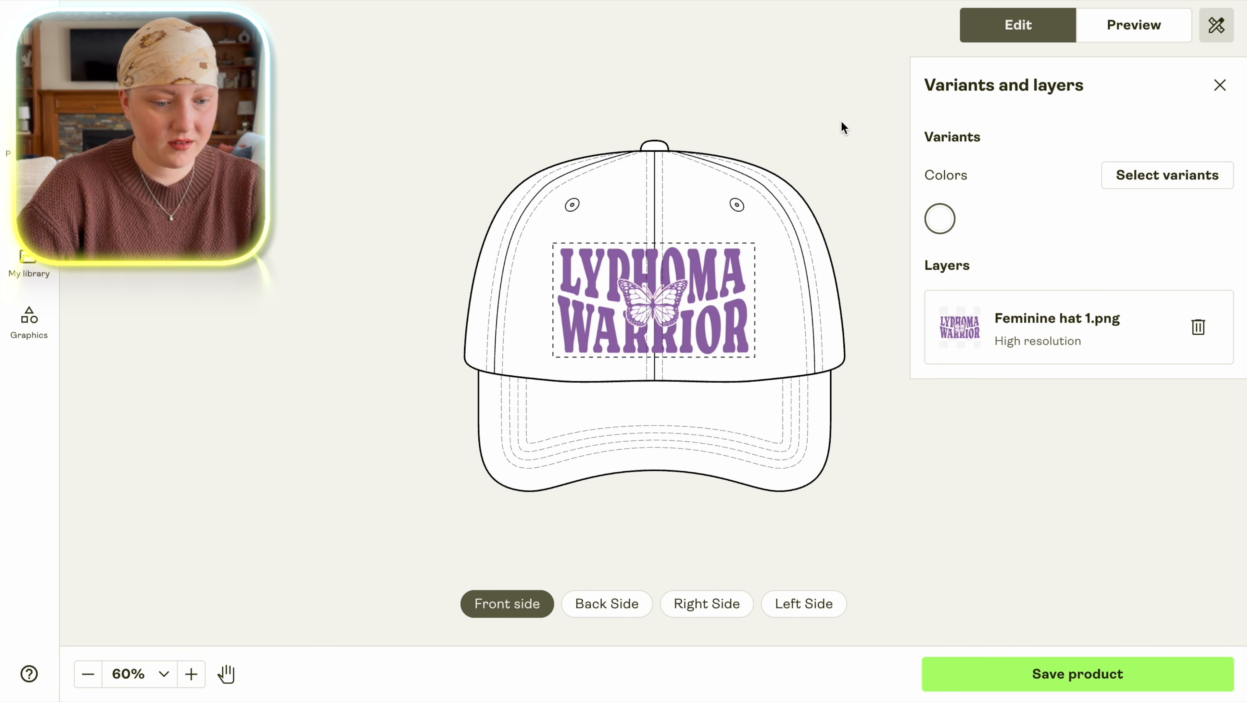
{"action": "left_click", "coordinate": [1120, 37]}
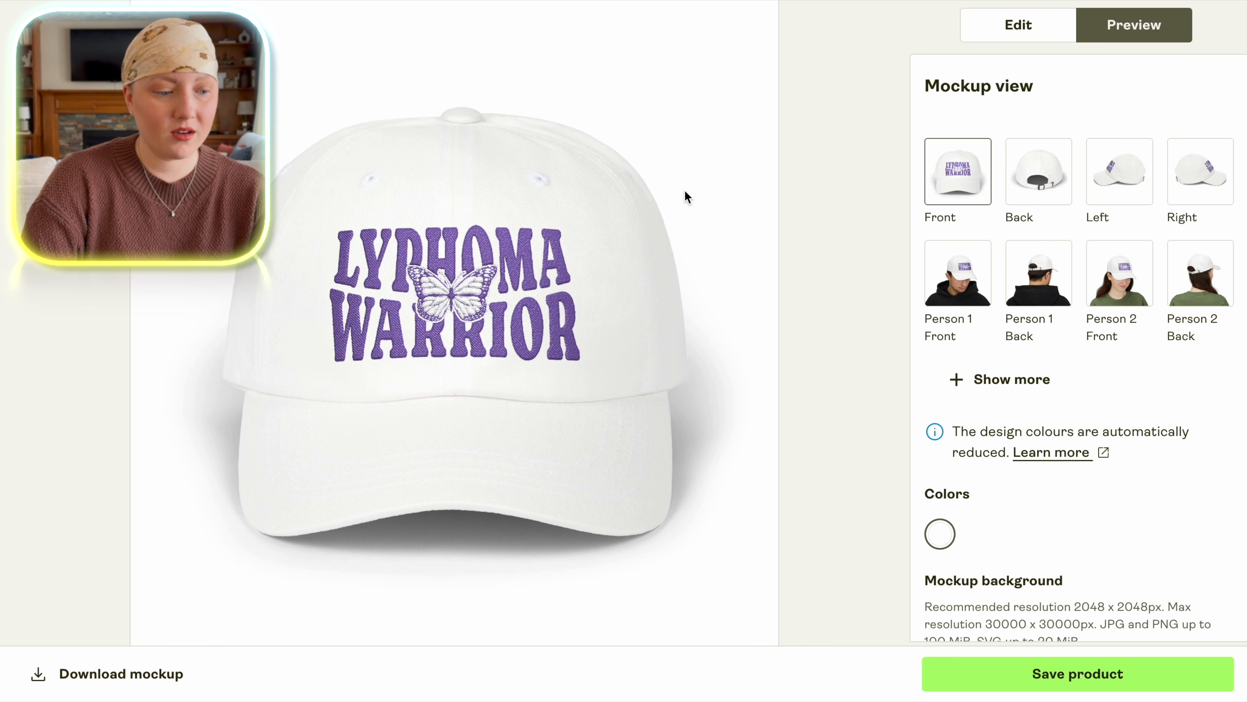
{"action": "left_click", "coordinate": [1120, 273]}
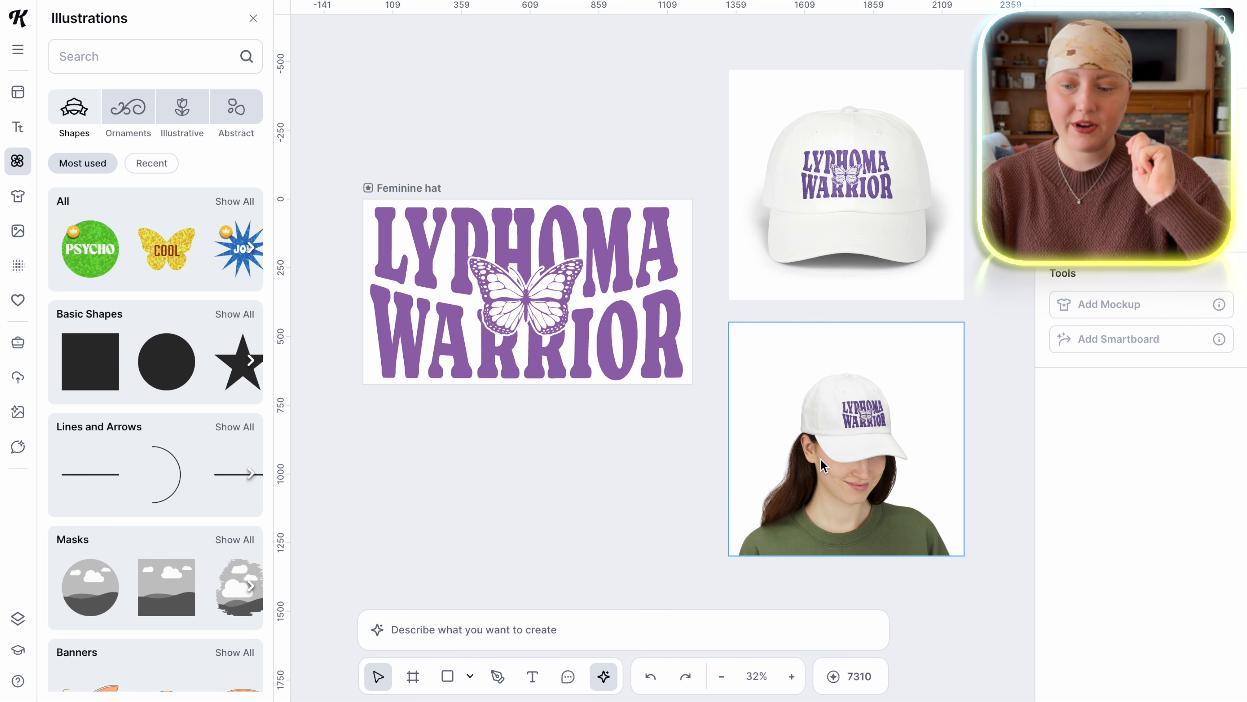
- Back in Kittl, add a mockup to the Feminine hat artboard
{"action": "scroll", "coordinate": [328, 256], "scroll_direction": "up", "scroll_amount": 1}
{"action": "scroll", "coordinate": [328, 255], "scroll_direction": "right", "scroll_amount": 1}
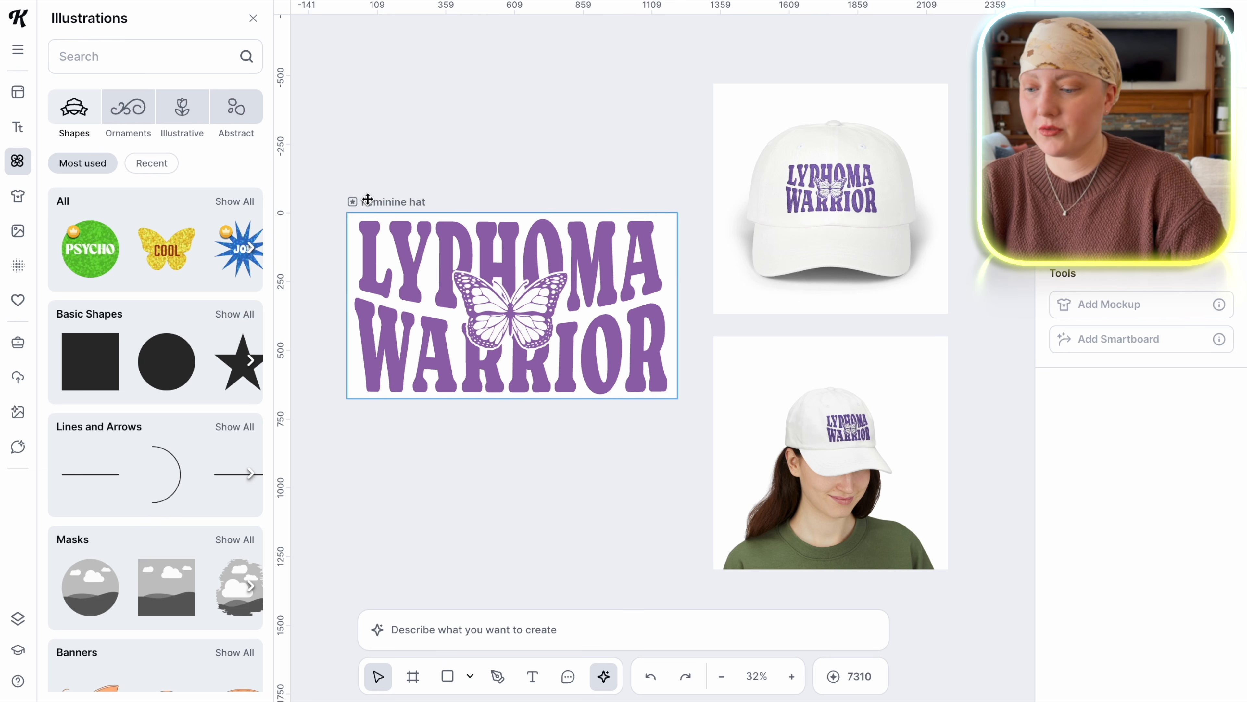
{"action": "left_click", "coordinate": [378, 201]}
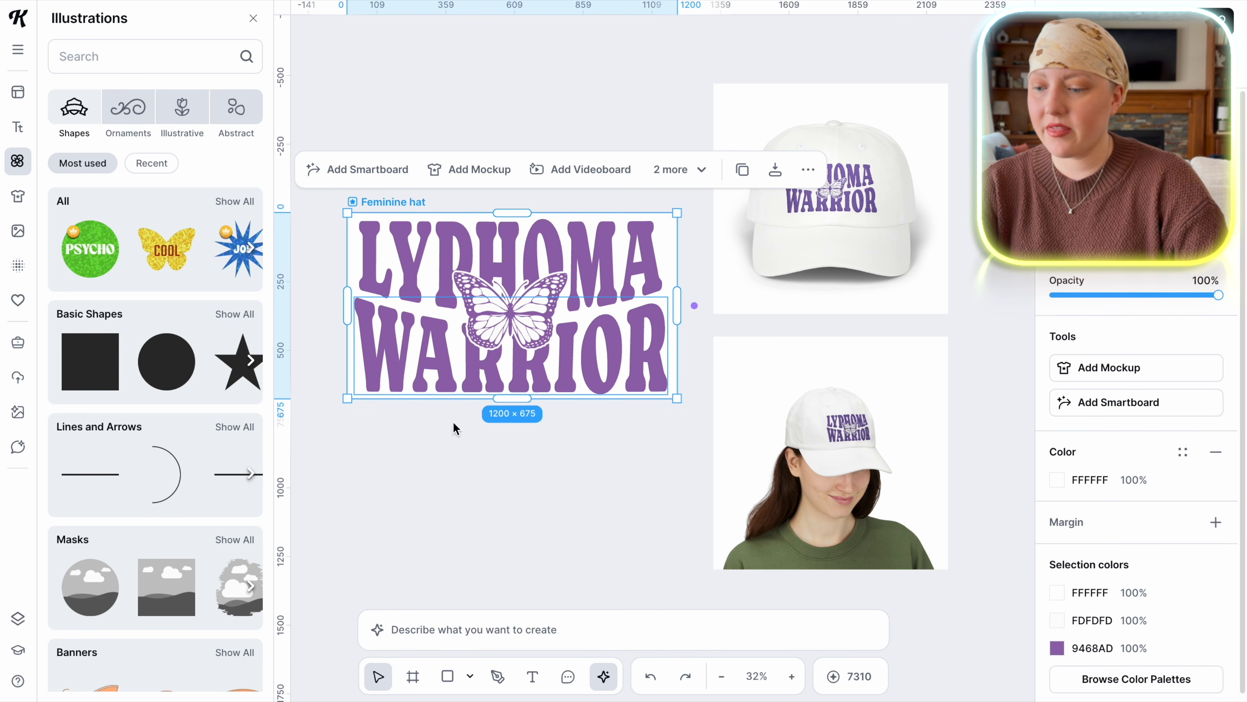
{"action": "scroll", "coordinate": [549, 413], "scroll_direction": "up", "scroll_amount": 1}
{"action": "scroll", "coordinate": [548, 413], "scroll_direction": "left", "scroll_amount": 1}
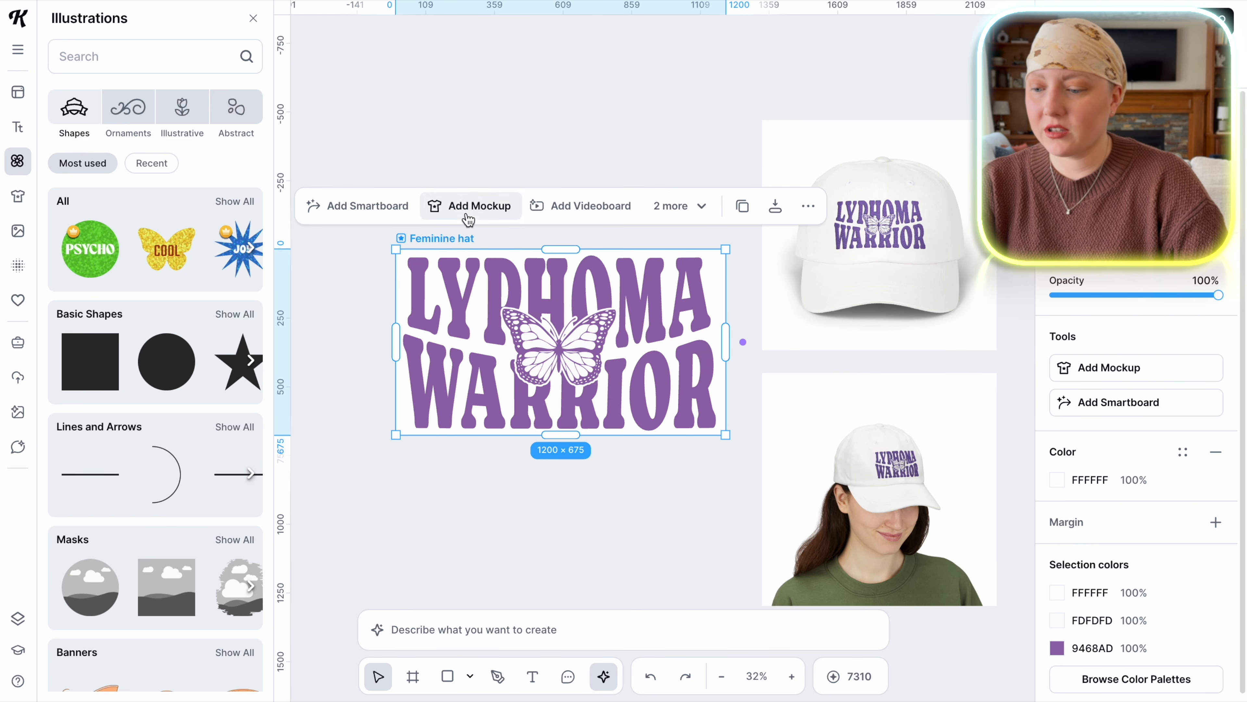
{"action": "left_click", "coordinate": [472, 206]}
- Search the mockups for "hat", apply the cap photo with the green wall, and adjust the design on the cap's front
{"action": "left_click", "coordinate": [82, 56]}
{"action": "type", "text": "hat"}
{"action": "key", "text": "Return"}
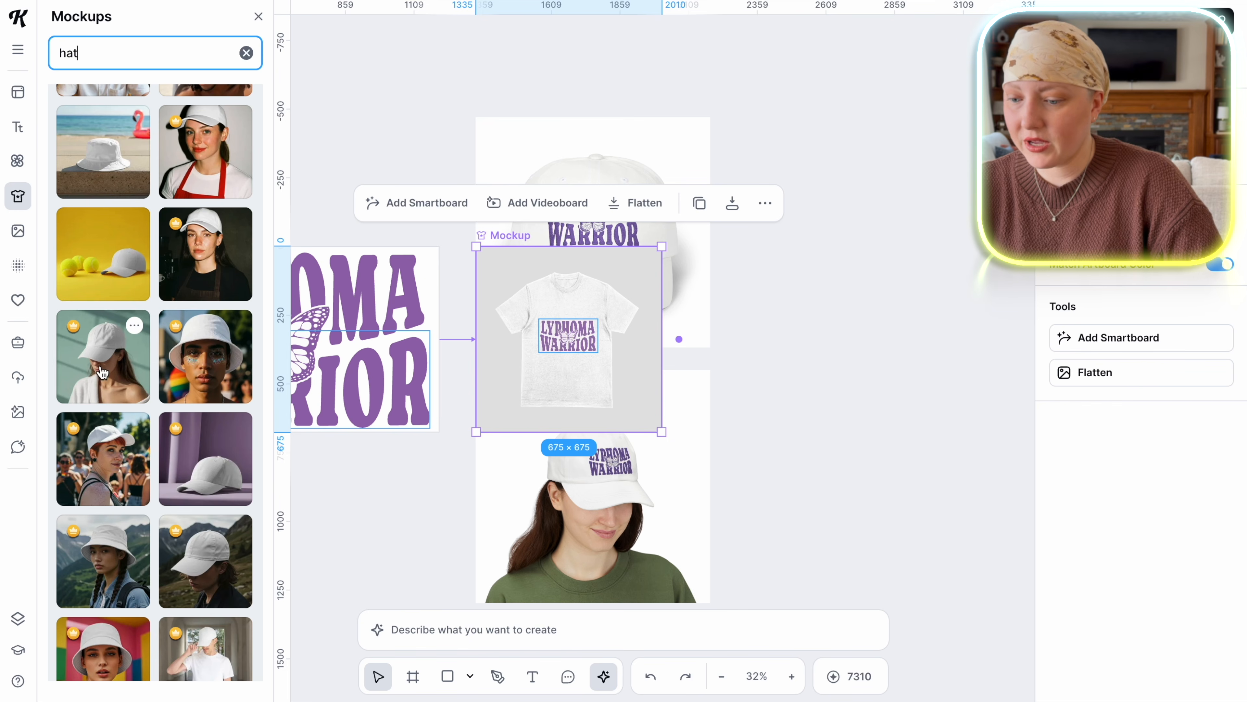
{"action": "left_click", "coordinate": [102, 373]}
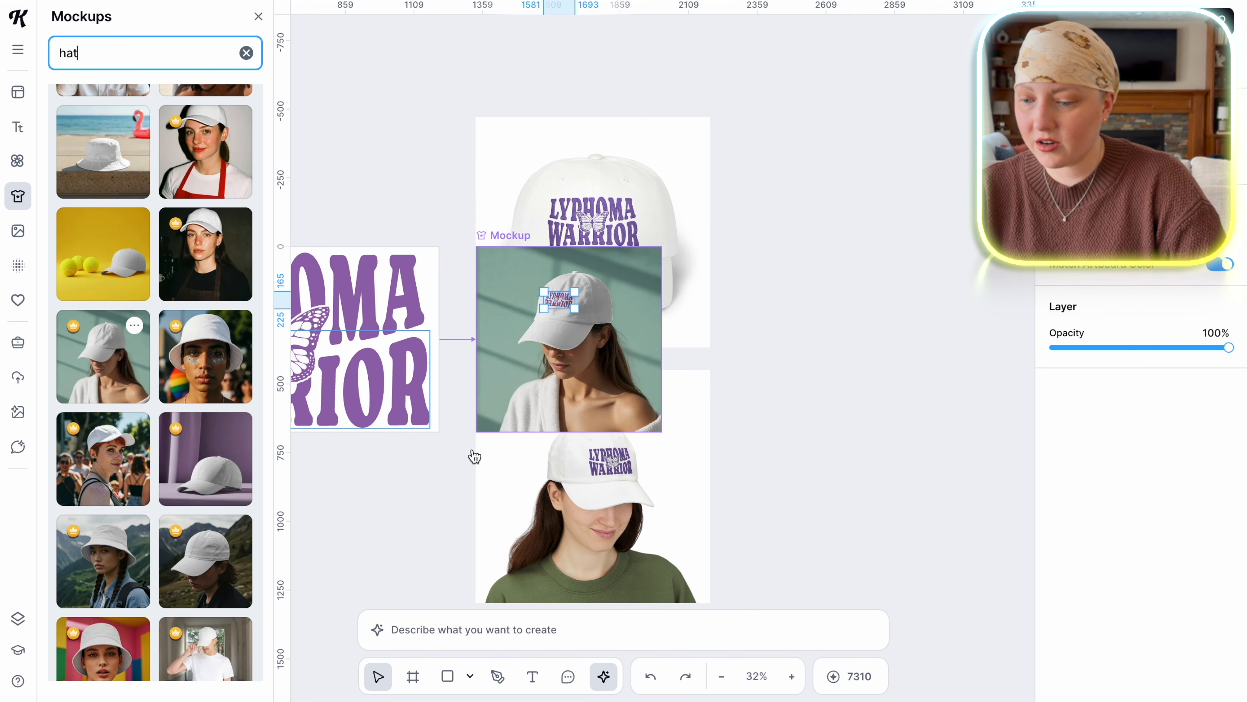
{"action": "left_click_drag", "start_coordinate": [580, 310], "coordinate": [555, 306]}
{"action": "left_click", "coordinate": [841, 420]}
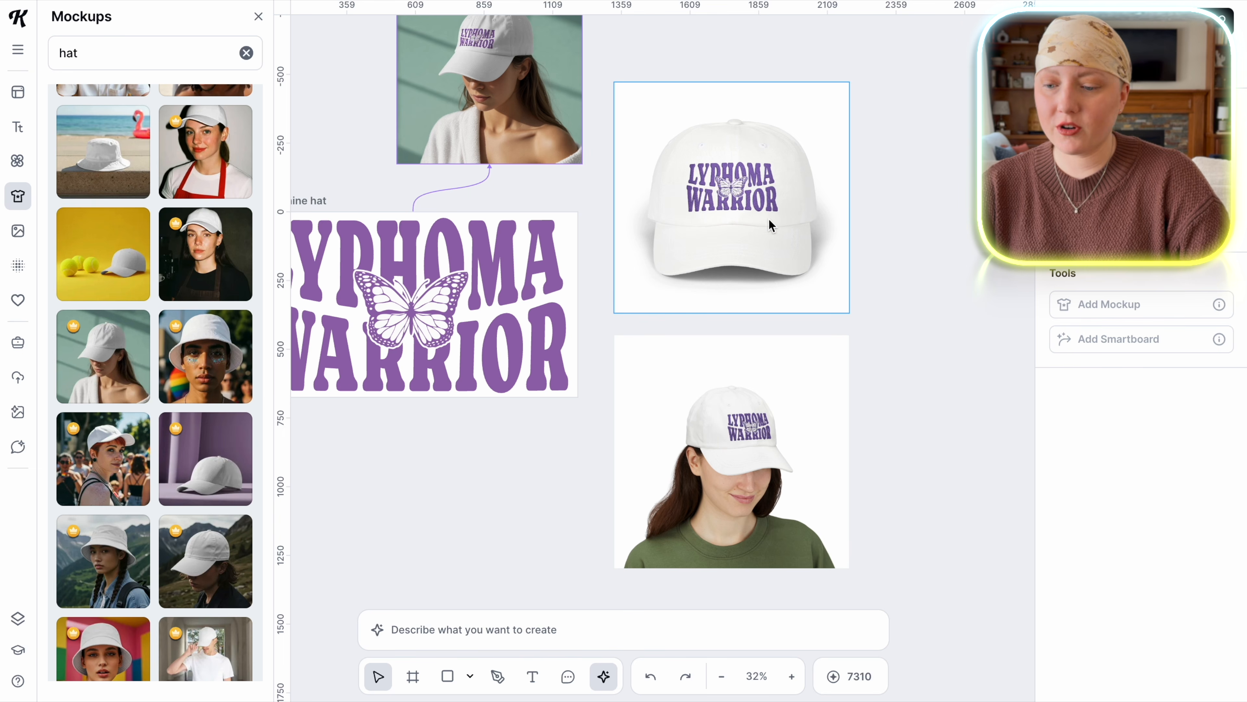
- Set up an 8-second video from the cap image to the model image, prompting hat still, 360° camera rotation, model wearing cap, hip-hop music
{"action": "scroll", "coordinate": [775, 211], "scroll_direction": "up", "scroll_amount": 2}
{"action": "scroll", "coordinate": [775, 211], "scroll_direction": "left", "scroll_amount": 2}
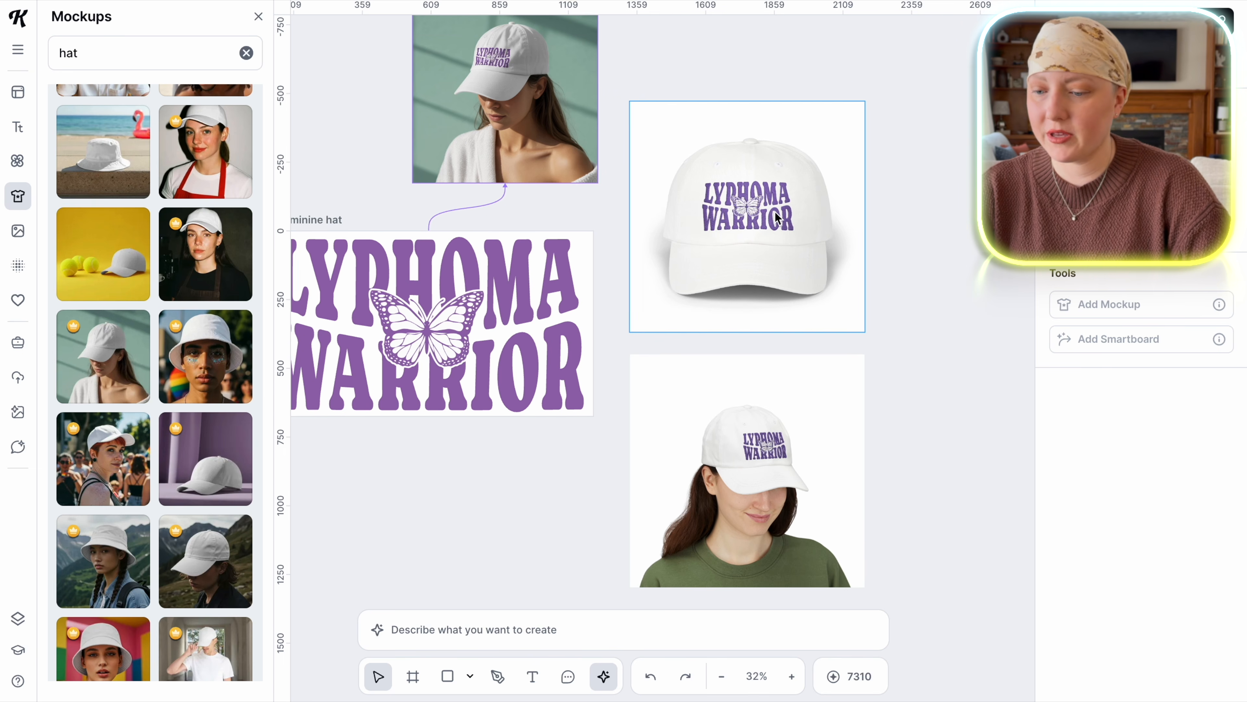
{"action": "left_click_drag", "start_coordinate": [728, 66], "coordinate": [821, 493]}
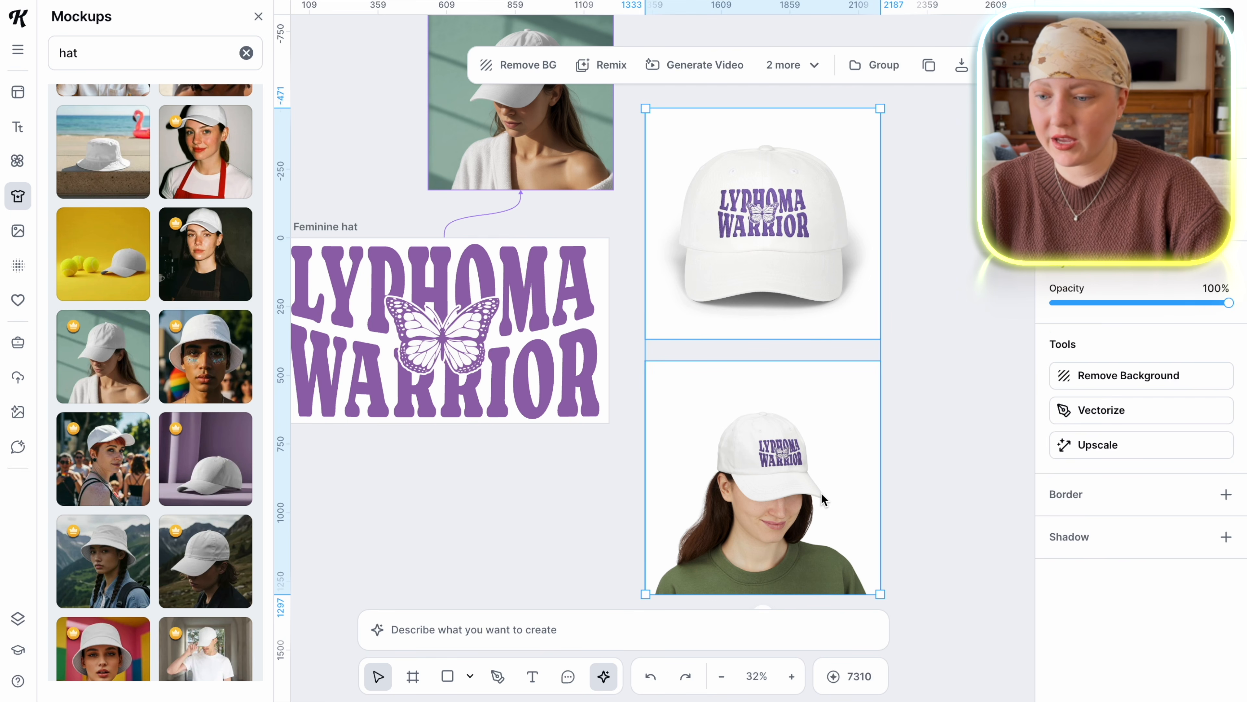
{"action": "scroll", "coordinate": [822, 493], "scroll_direction": "right", "scroll_amount": 5}
{"action": "scroll", "coordinate": [821, 493], "scroll_direction": "down", "scroll_amount": 1}
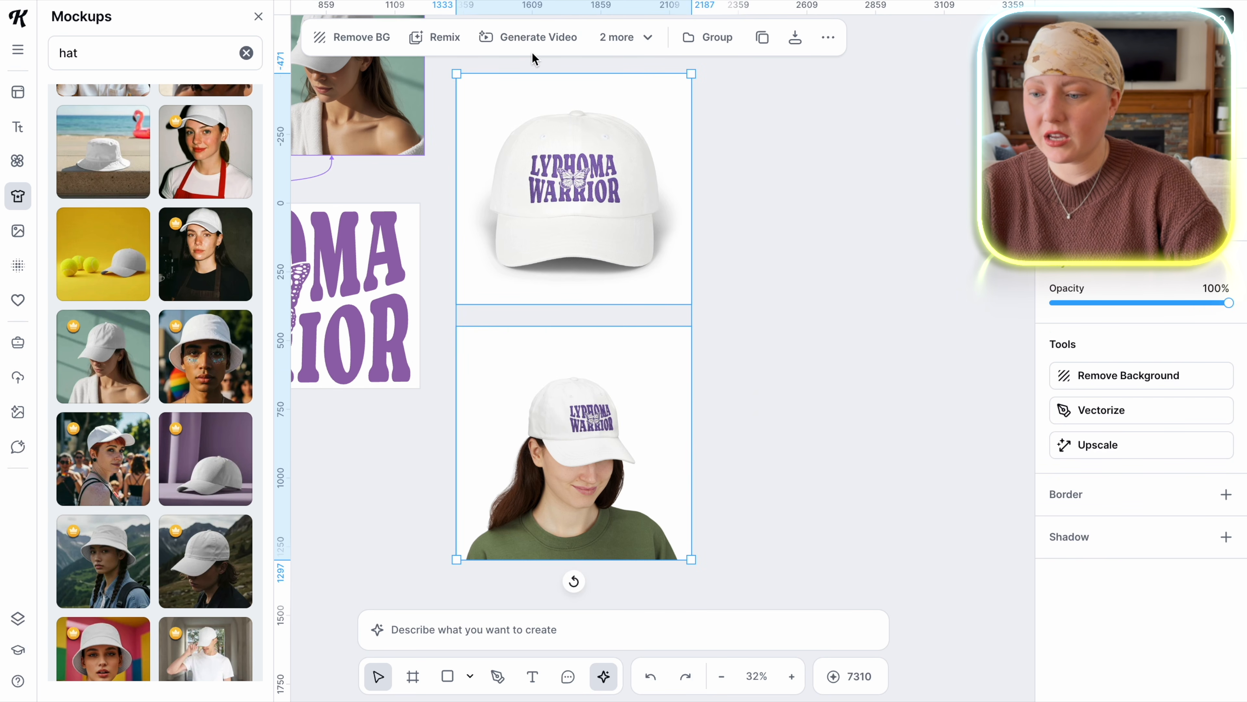
{"action": "left_click", "coordinate": [542, 48]}
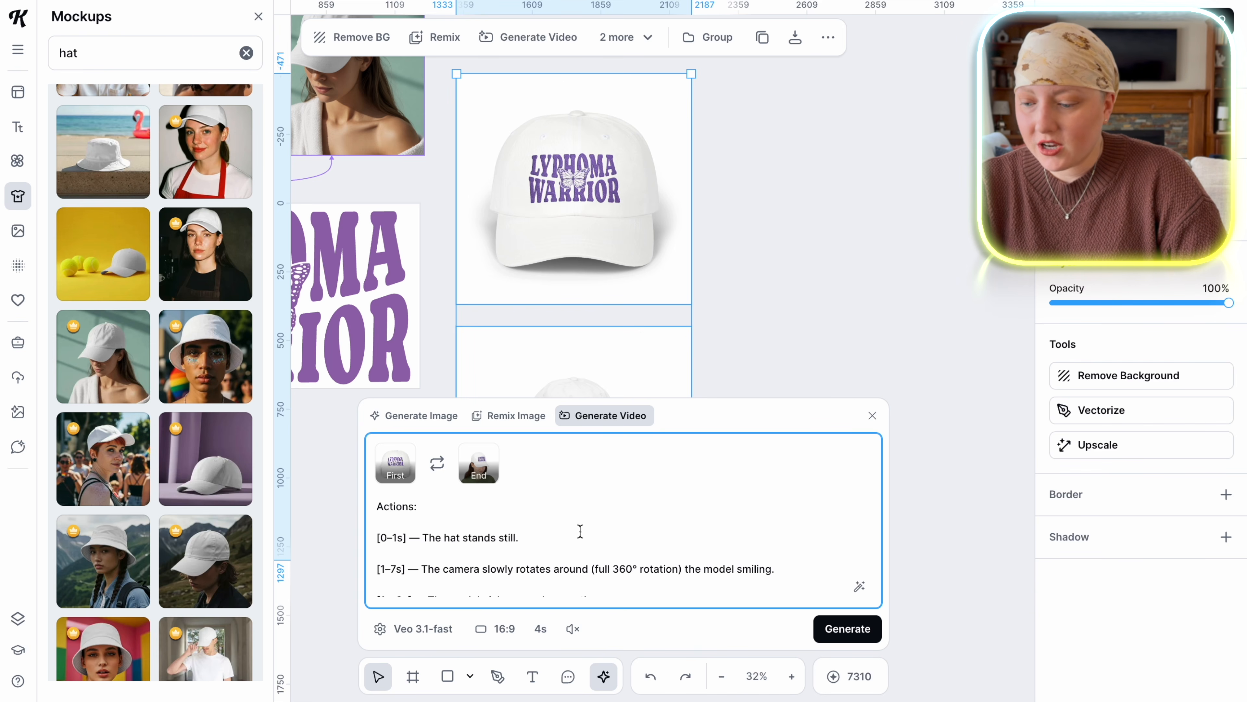
{"action": "left_click", "coordinate": [540, 628]}
{"action": "left_click", "coordinate": [548, 585]}
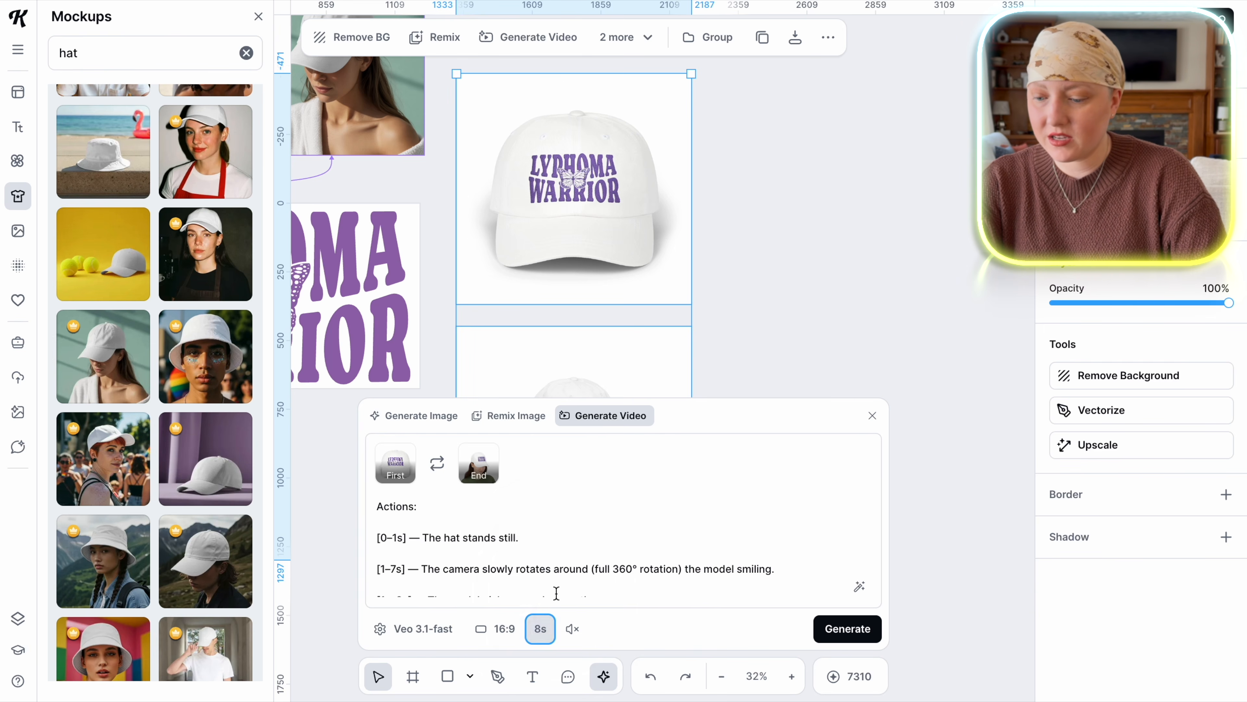
- Check the video prompt's timed actions and audio line, and generate the video with Veo 3.1-fast at 16:9
{"action": "left_click", "coordinate": [623, 528]}
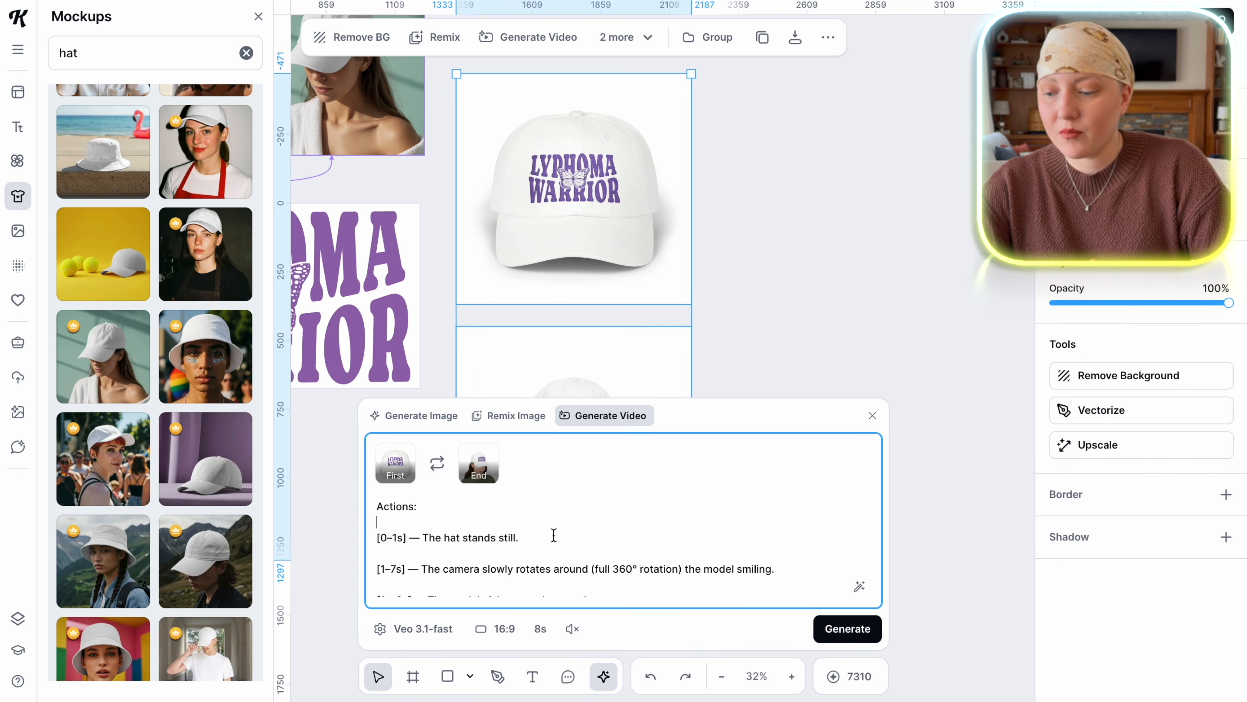
{"action": "scroll", "coordinate": [550, 530], "scroll_direction": "down", "scroll_amount": 1}
{"action": "scroll", "coordinate": [521, 536], "scroll_direction": "up", "scroll_amount": 1}
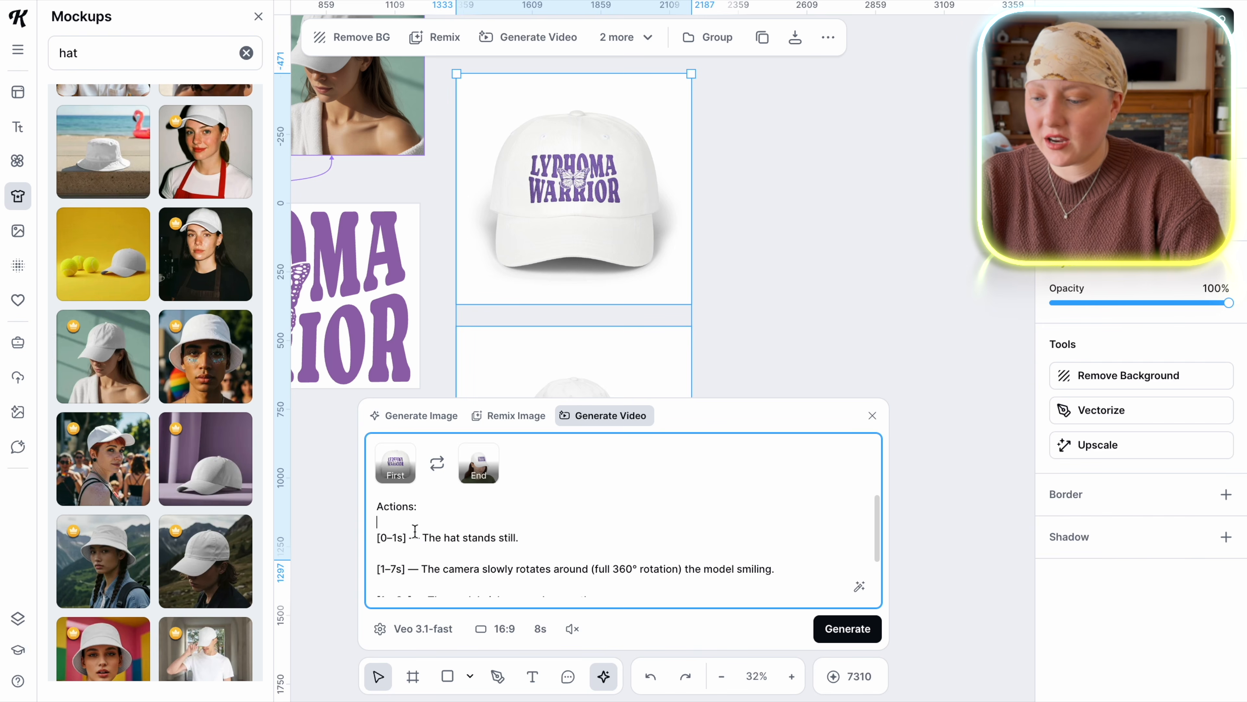
{"action": "scroll", "coordinate": [455, 532], "scroll_direction": "down", "scroll_amount": 1}
{"action": "scroll", "coordinate": [455, 532], "scroll_direction": "down", "scroll_amount": 1}
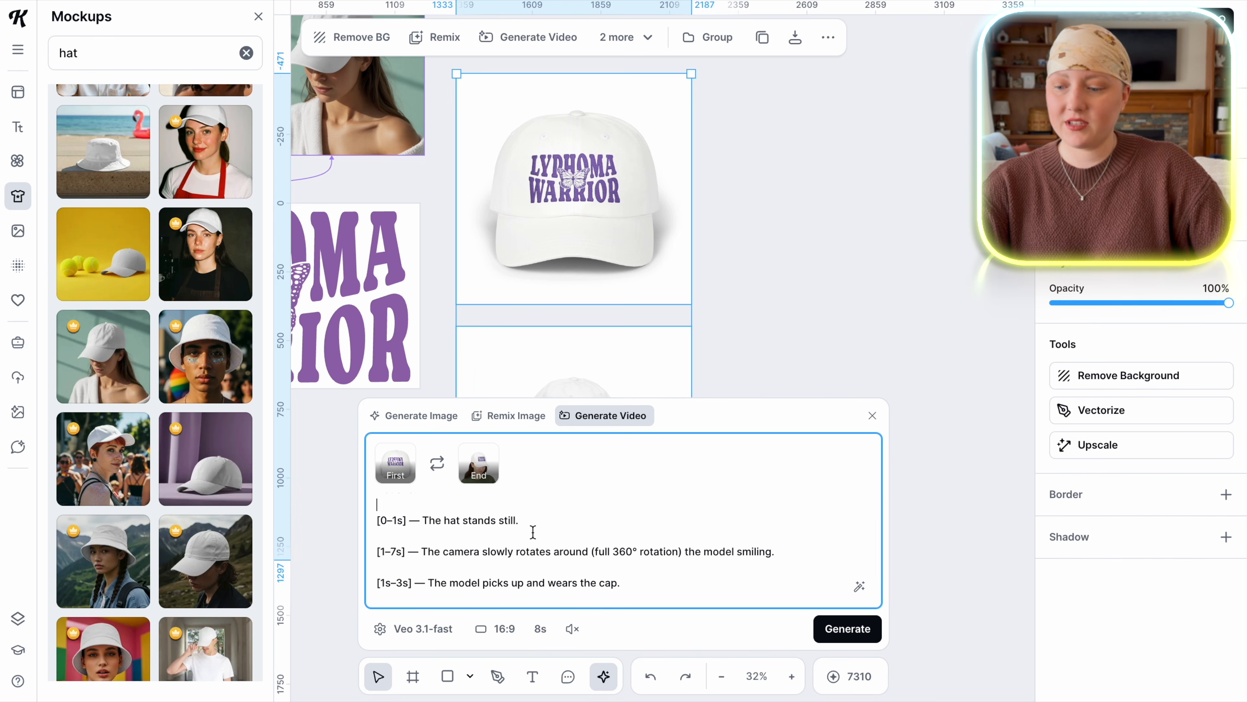
{"action": "scroll", "coordinate": [533, 532], "scroll_direction": "down", "scroll_amount": 1}
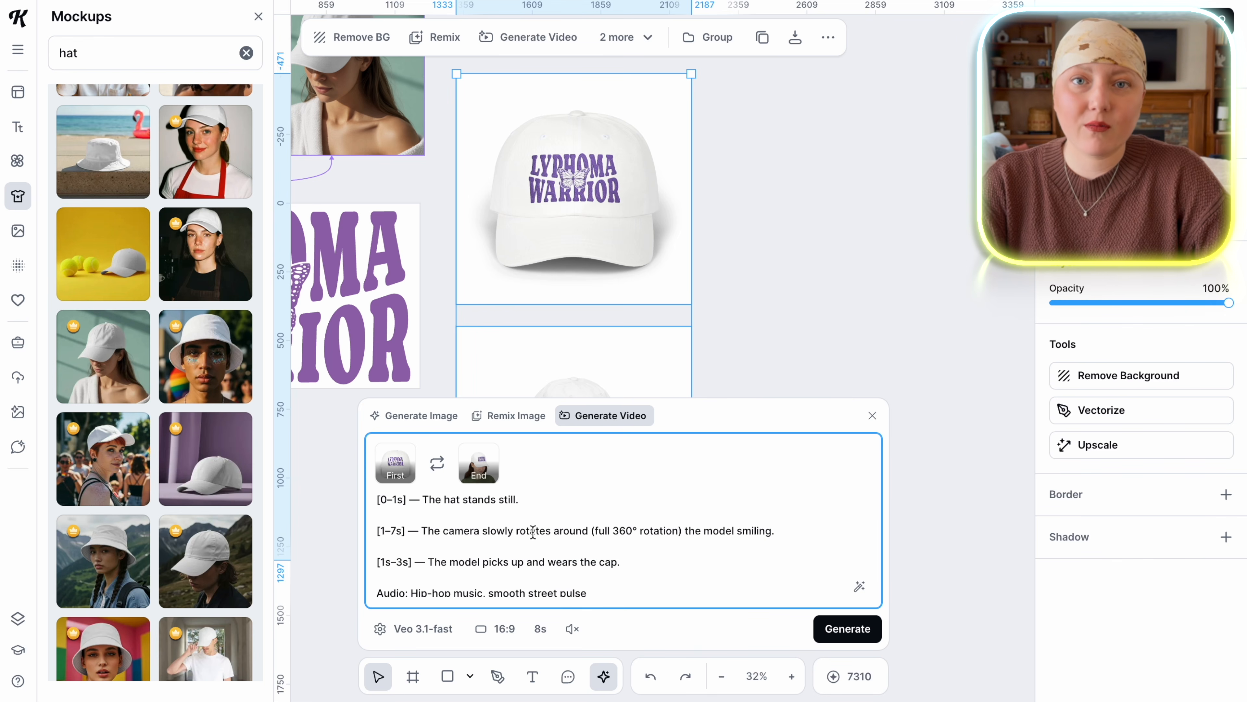
{"action": "scroll", "coordinate": [533, 532], "scroll_direction": "down", "scroll_amount": 1}
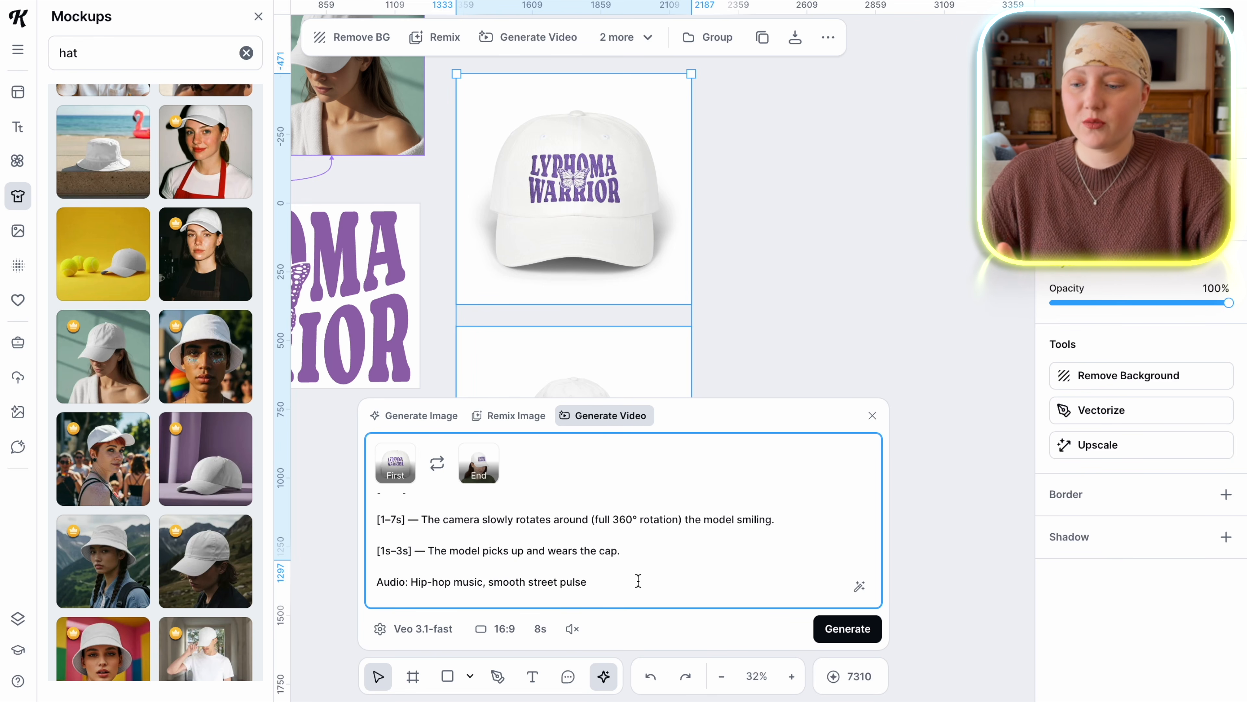
{"action": "left_click", "coordinate": [856, 629]}
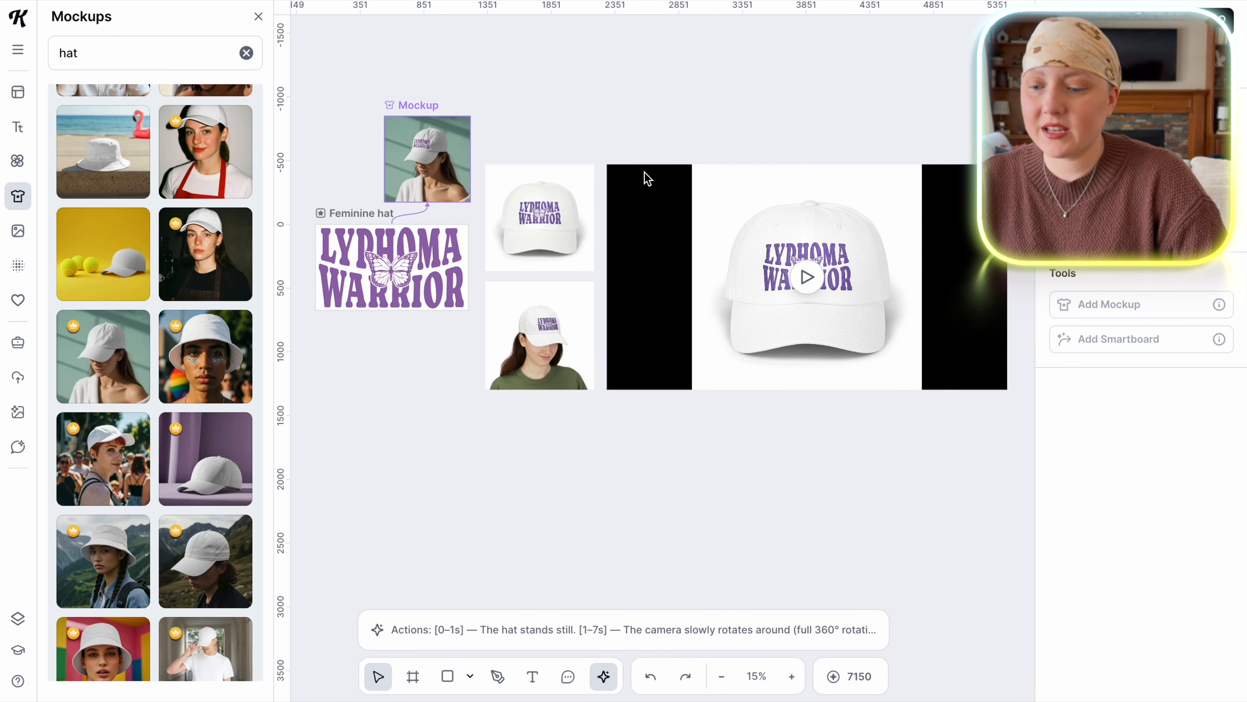
- Play the generated cap video, pause it near the end, and export it as an MP4
{"action": "scroll", "coordinate": [862, 515], "scroll_direction": "right", "scroll_amount": 3}
{"action": "scroll", "coordinate": [861, 514], "scroll_direction": "up", "scroll_amount": 2}
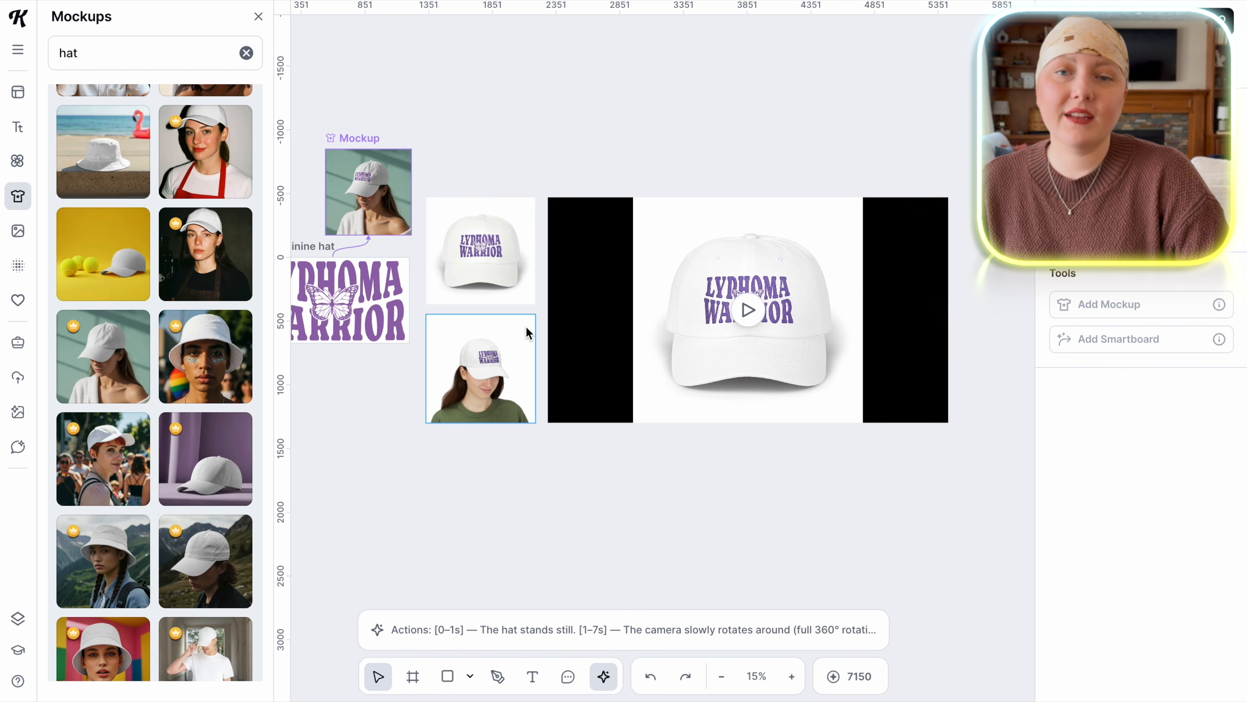
{"action": "scroll", "coordinate": [848, 311], "scroll_direction": "up", "scroll_amount": 5}
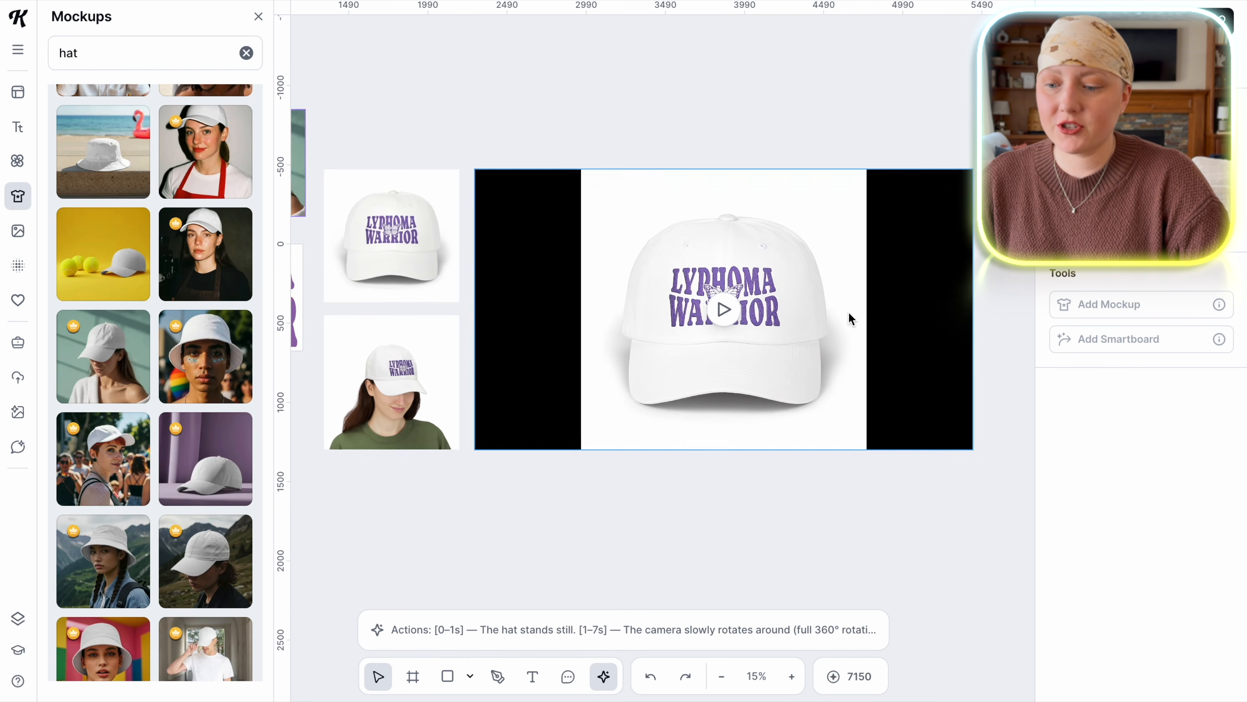
{"action": "scroll", "coordinate": [849, 311], "scroll_direction": "left", "scroll_amount": 5}
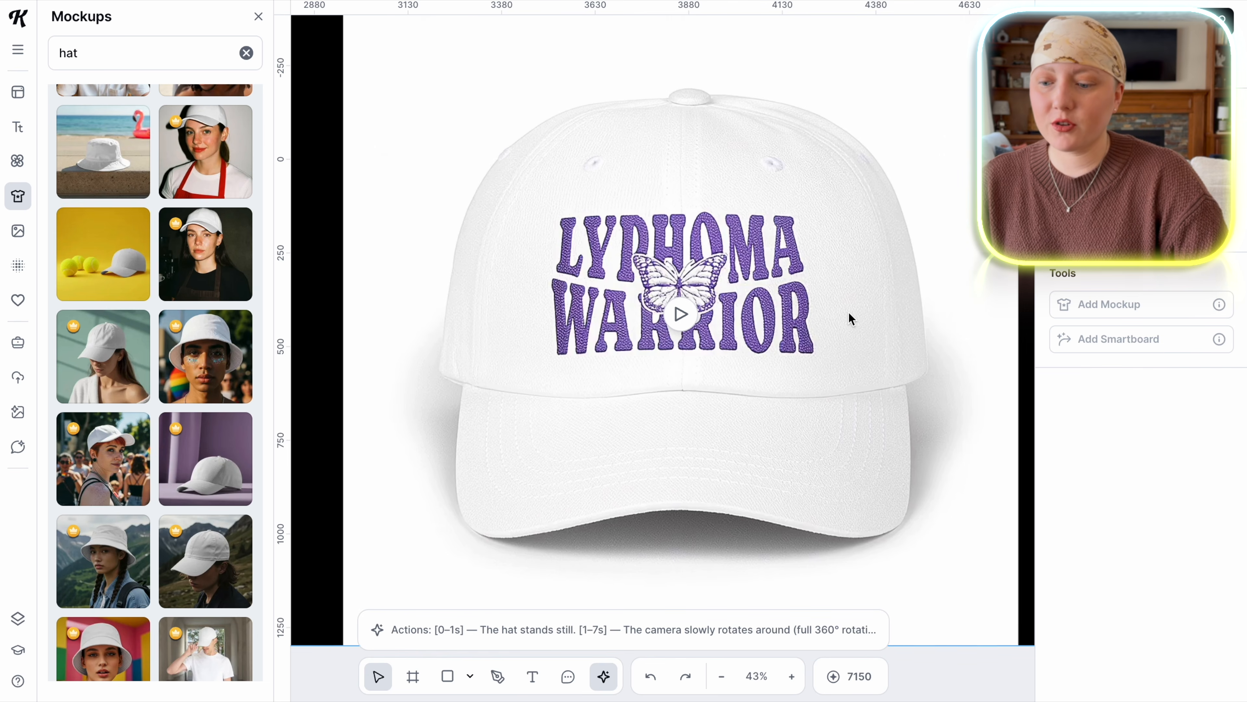
{"action": "scroll", "coordinate": [849, 311], "scroll_direction": "right", "scroll_amount": 1}
{"action": "left_click", "coordinate": [667, 318]}
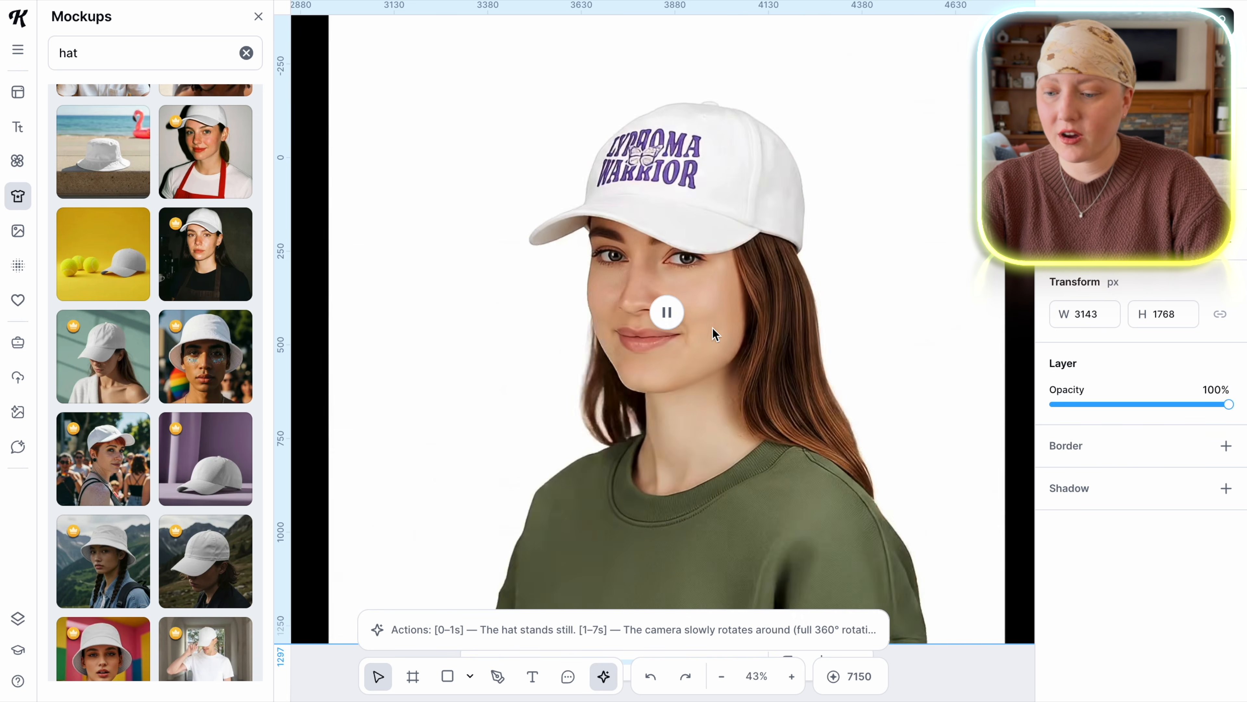
{"action": "left_click", "coordinate": [671, 314]}
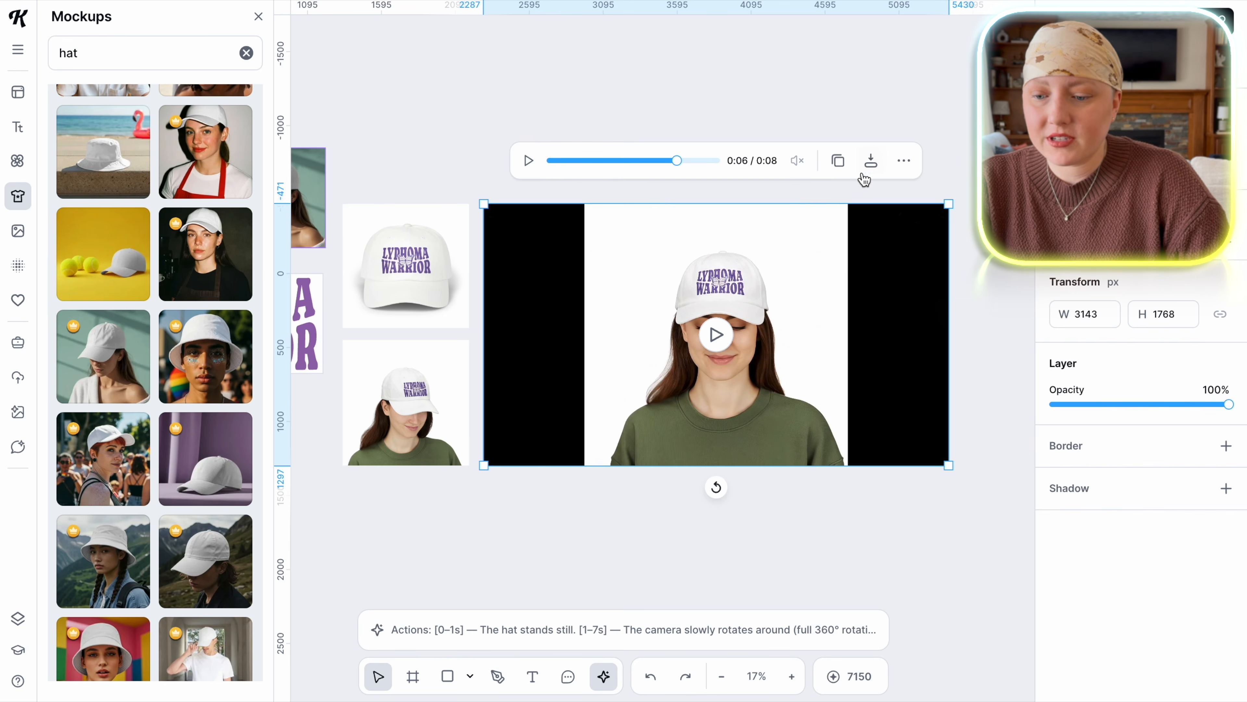
{"action": "left_click", "coordinate": [871, 161]}
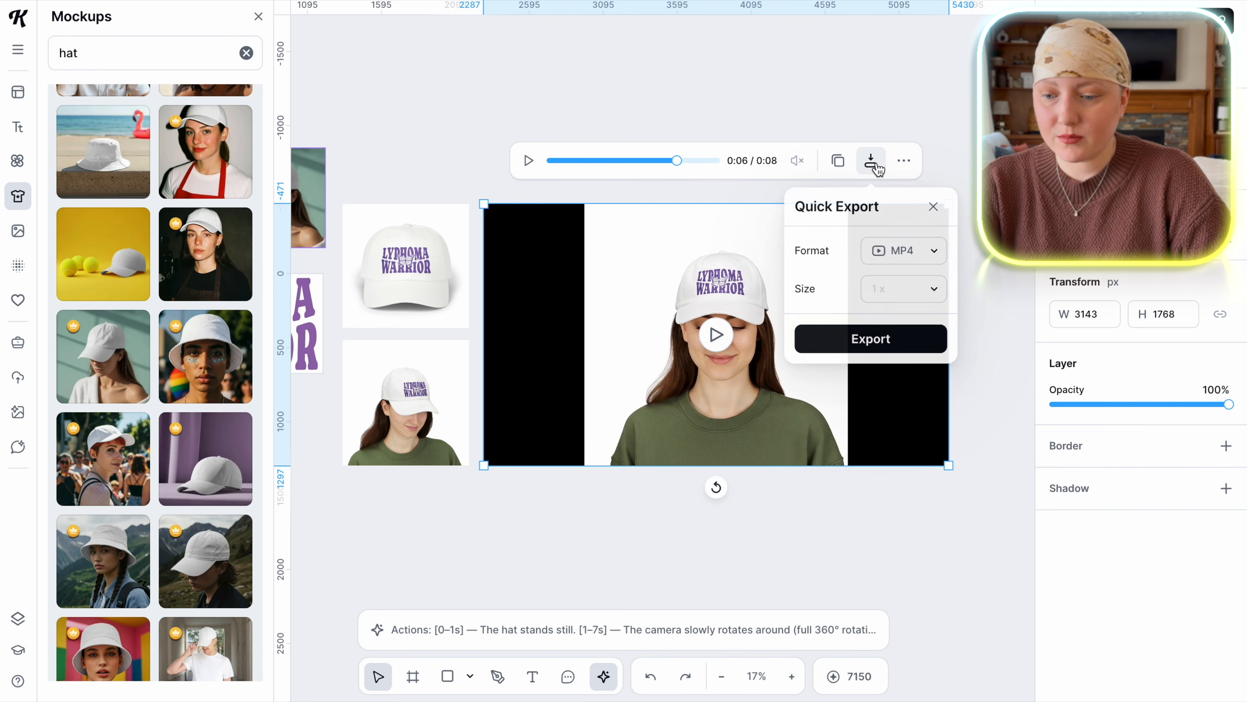
{"action": "left_click", "coordinate": [897, 346]}
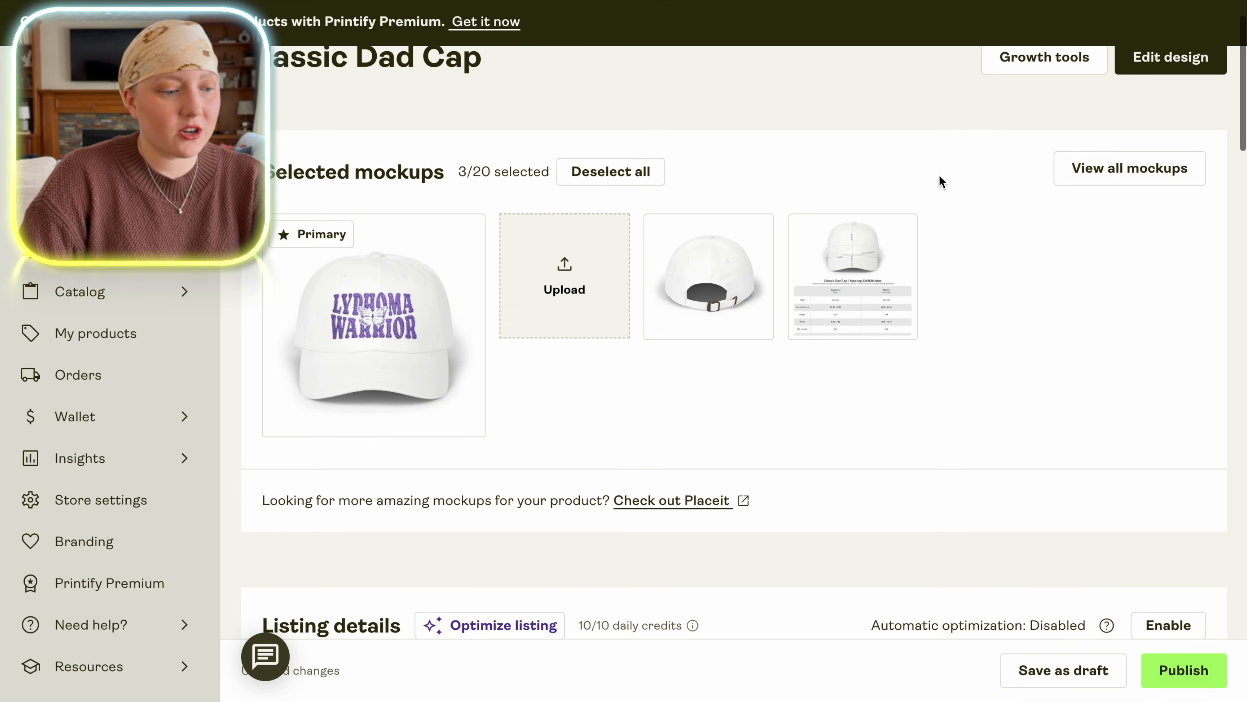
- In Printify, generate listing suggestions from "Woman's baseball cap that says lymphoma warrior in purple. Gift for Hodgkins lymphoma patient to support lymphoma survivors. hat for chemo"
{"action": "scroll", "coordinate": [552, 474], "scroll_direction": "up", "scroll_amount": 1}
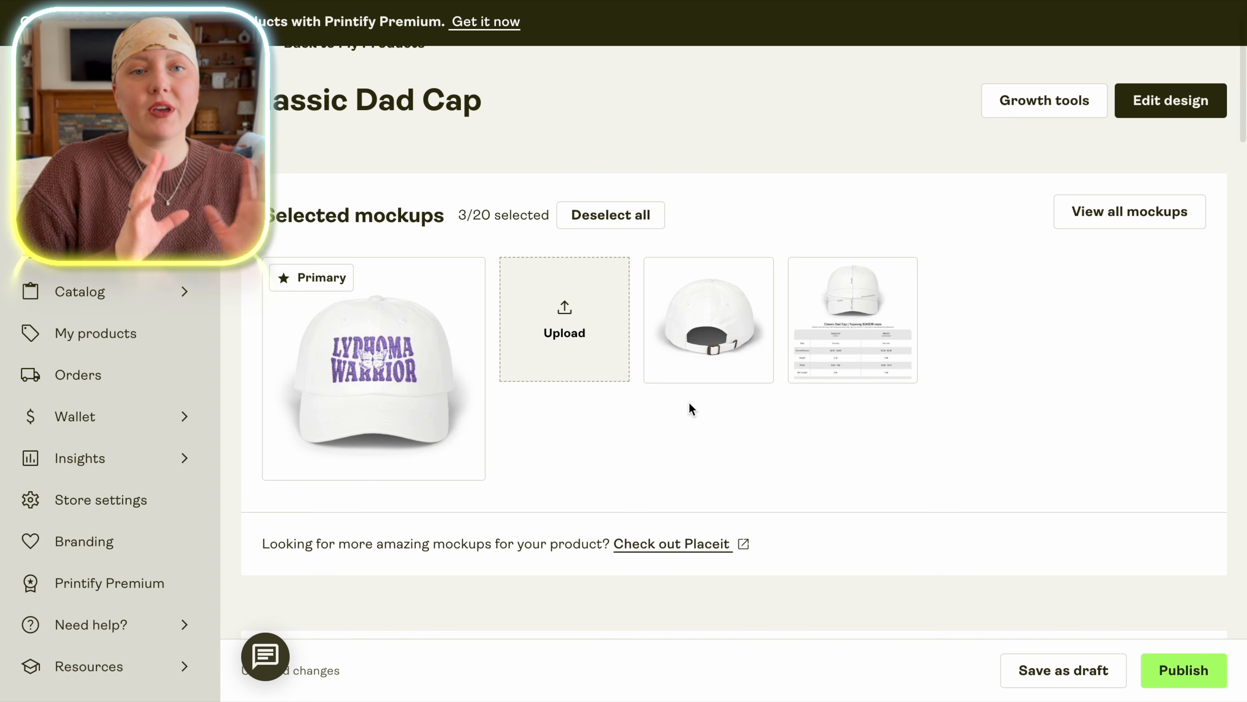
{"action": "scroll", "coordinate": [689, 402], "scroll_direction": "down", "scroll_amount": 1}
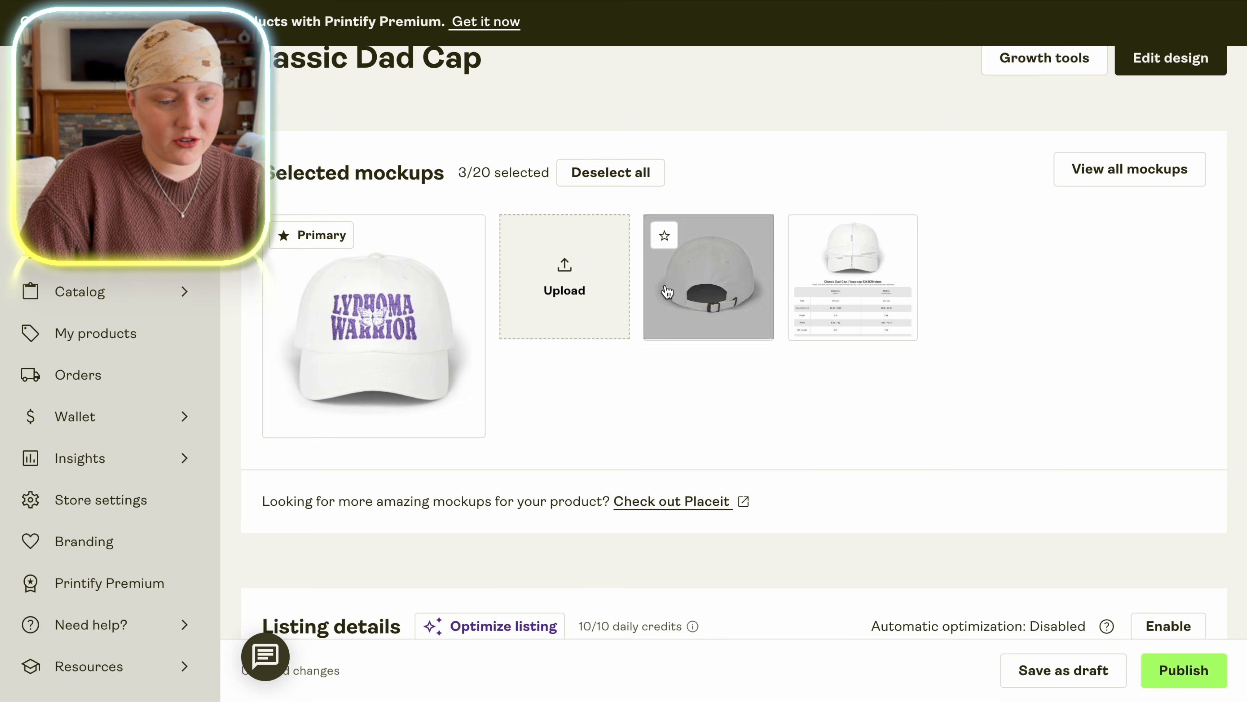
{"action": "scroll", "coordinate": [960, 367], "scroll_direction": "down", "scroll_amount": 1}
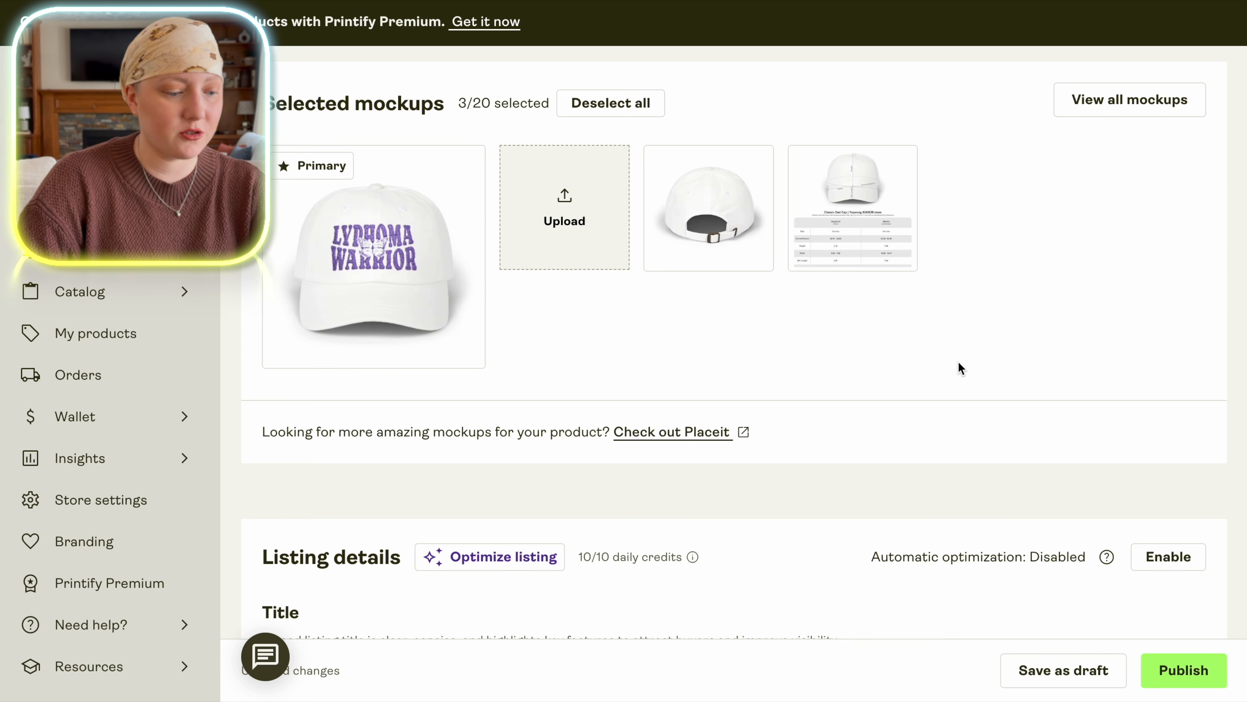
{"action": "scroll", "coordinate": [959, 362], "scroll_direction": "down", "scroll_amount": 4}
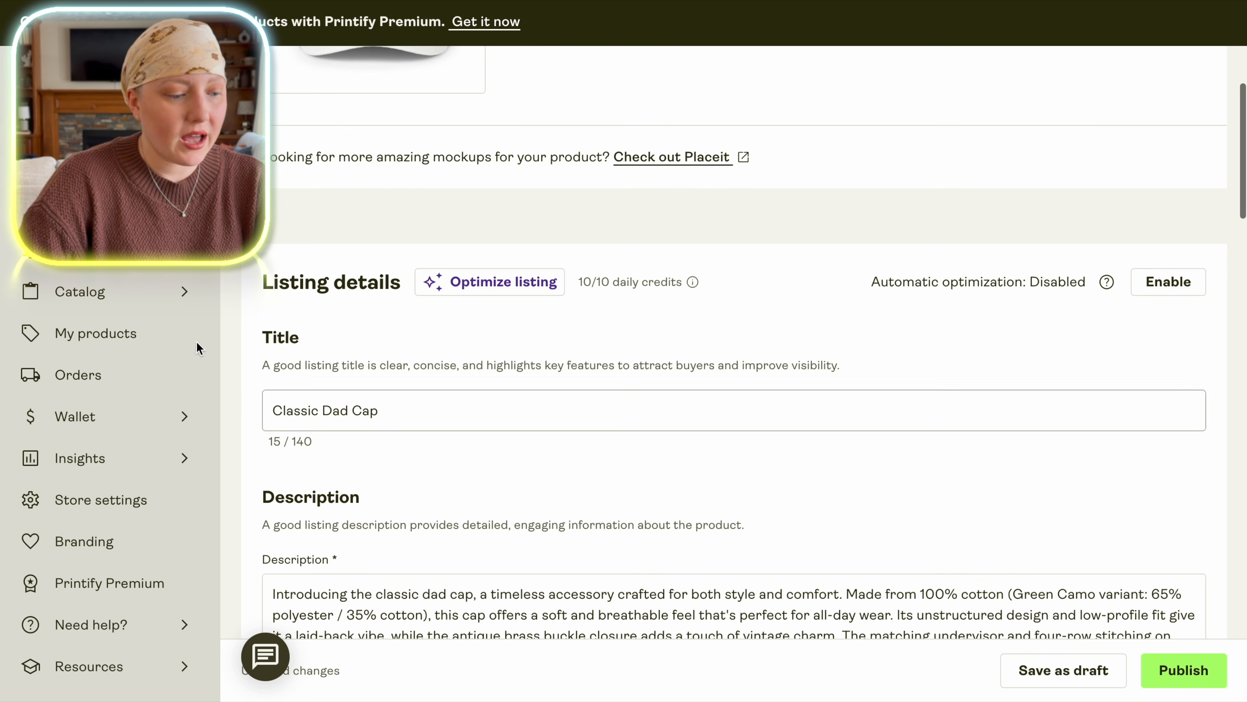
{"action": "scroll", "coordinate": [707, 432], "scroll_direction": "down", "scroll_amount": 1}
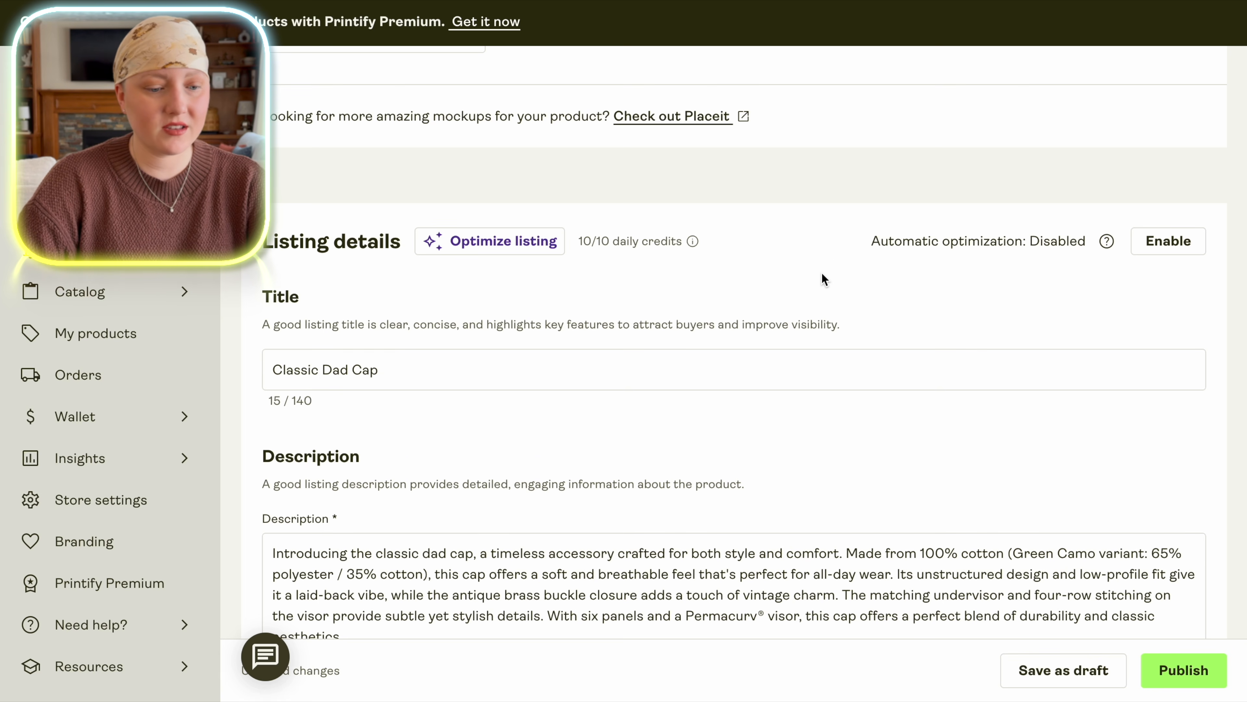
{"action": "scroll", "coordinate": [823, 278], "scroll_direction": "down", "scroll_amount": 1}
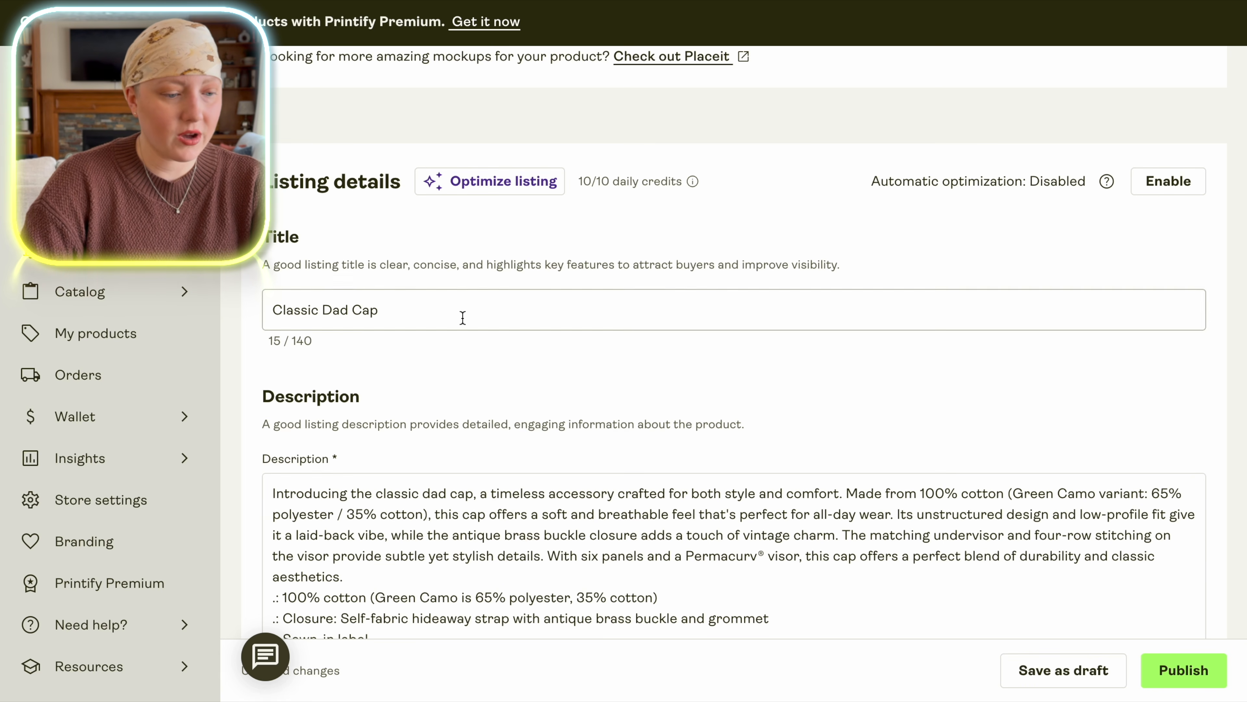
{"action": "left_click", "coordinate": [480, 193]}
{"action": "left_click", "coordinate": [862, 219]}
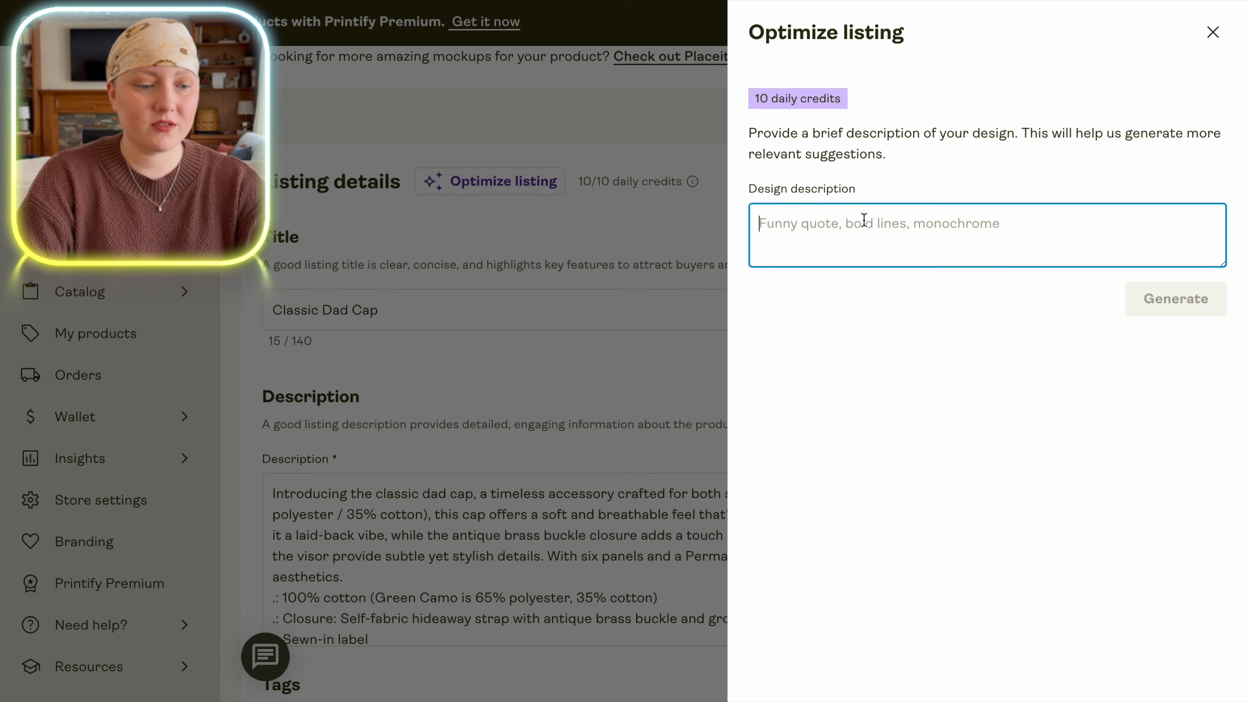
{"action": "type", "text": "Woman's baseball cap that says lymphoma warrior in purple. Gift for Hodgkins lymphoma patient to support lymphoma survivors. hat for chemo"}
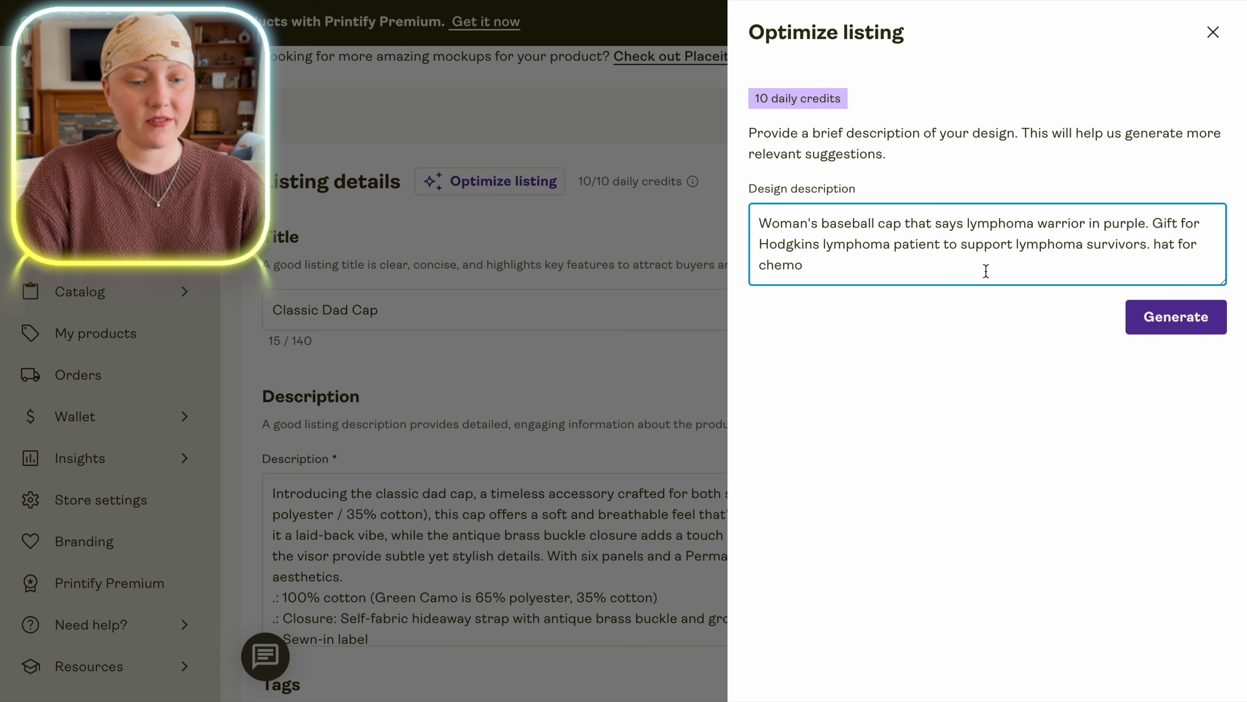
{"action": "left_click", "coordinate": [1175, 325]}
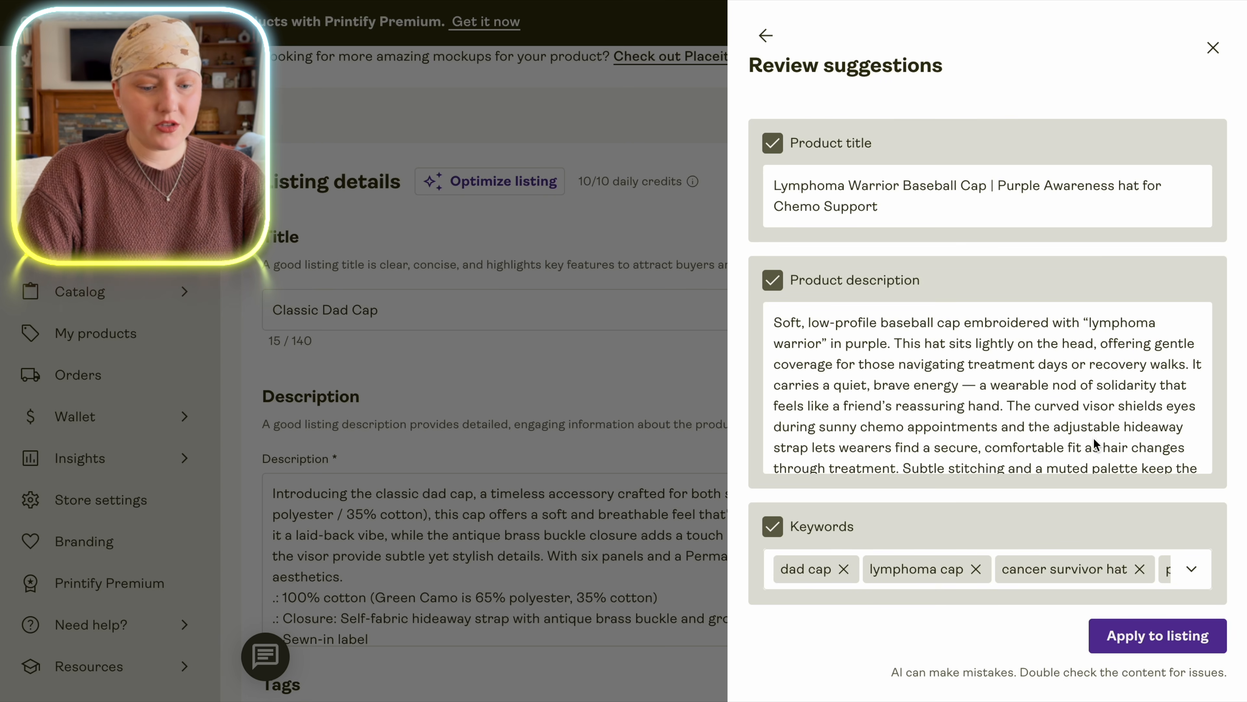
- Apply the suggestions to the listing, titled "Lymphoma Warrior Baseball Cap for Hodgkins Lymphoma Survivor, Purple Awareness hat for Chemo Support, Gift for Woman with Hodgkins Lymphoma"
{"action": "left_click", "coordinate": [1166, 646]}
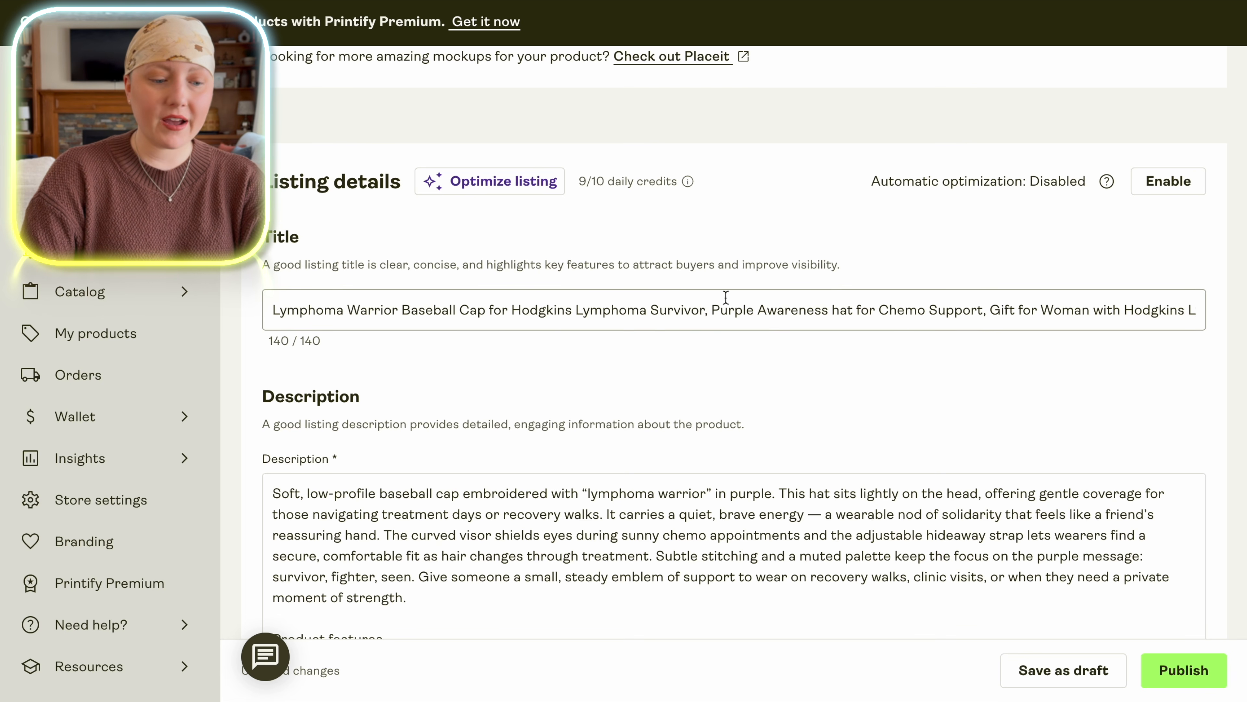
{"action": "left_click_drag", "start_coordinate": [1041, 312], "coordinate": [1217, 299]}
{"action": "left_click", "coordinate": [1183, 314]}
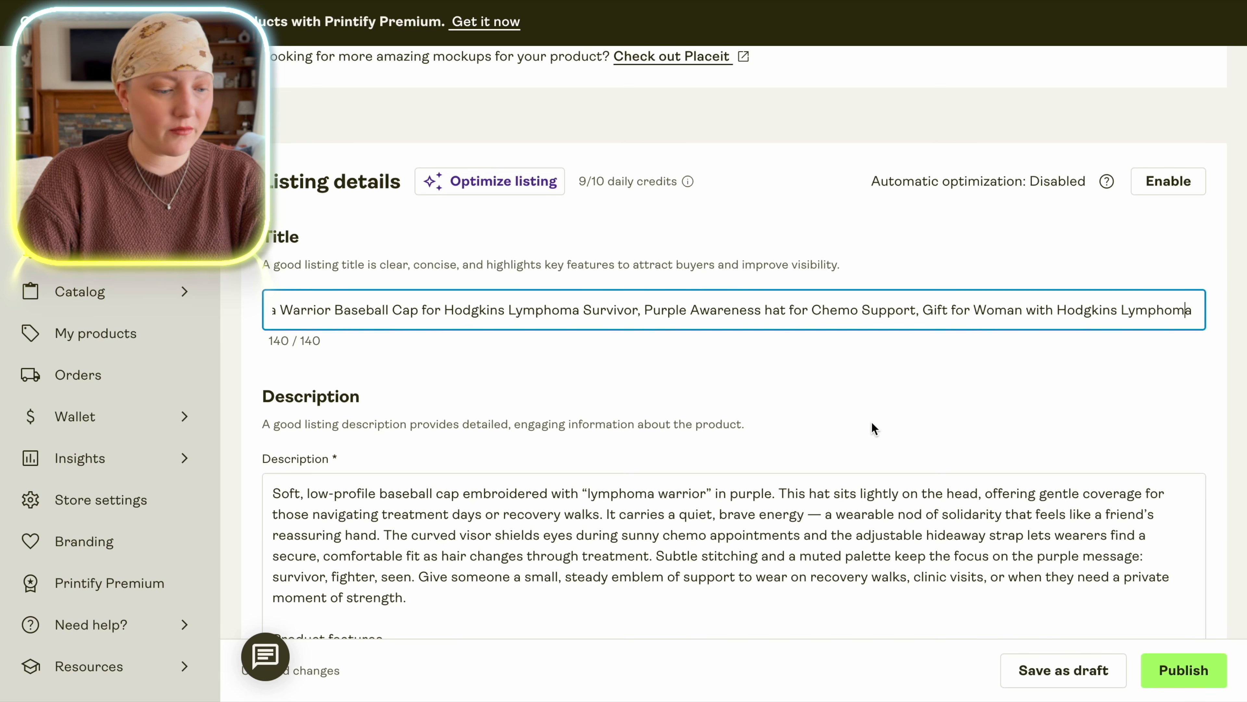
- Check the description and remove the tags dad cap, hoodwink?, women's purple cap, support group gift, medical treatment hat, remission celebration and gift for survivor
{"action": "scroll", "coordinate": [970, 438], "scroll_direction": "down", "scroll_amount": 3}
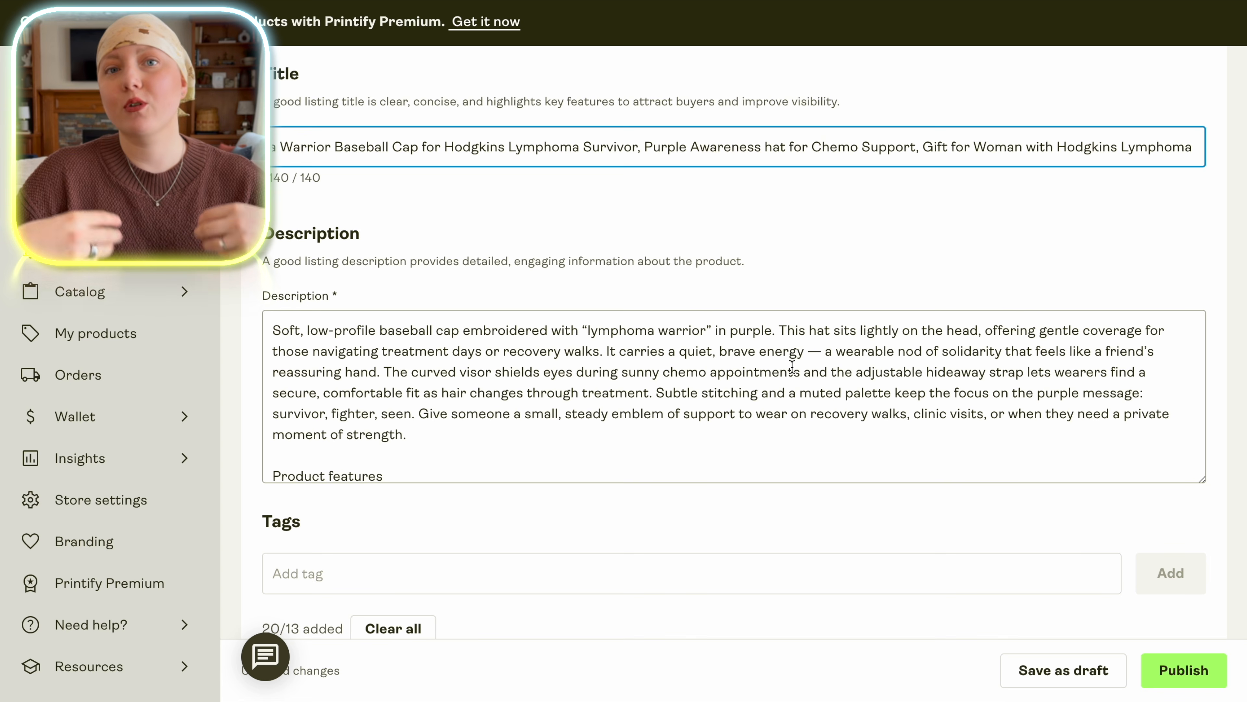
{"action": "mouse_move", "coordinate": [274, 324]}
{"action": "left_mouse_down"}
{"action": "mouse_move", "coordinate": [463, 407]}
{"action": "mouse_move", "coordinate": [448, 490]}
{"action": "mouse_move", "coordinate": [468, 512]}
{"action": "left_mouse_up"}
{"action": "scroll", "coordinate": [463, 407], "scroll_direction": "down", "scroll_amount": 1}
{"action": "left_click", "coordinate": [527, 393]}
{"action": "scroll", "coordinate": [527, 393], "scroll_direction": "up", "scroll_amount": 3}
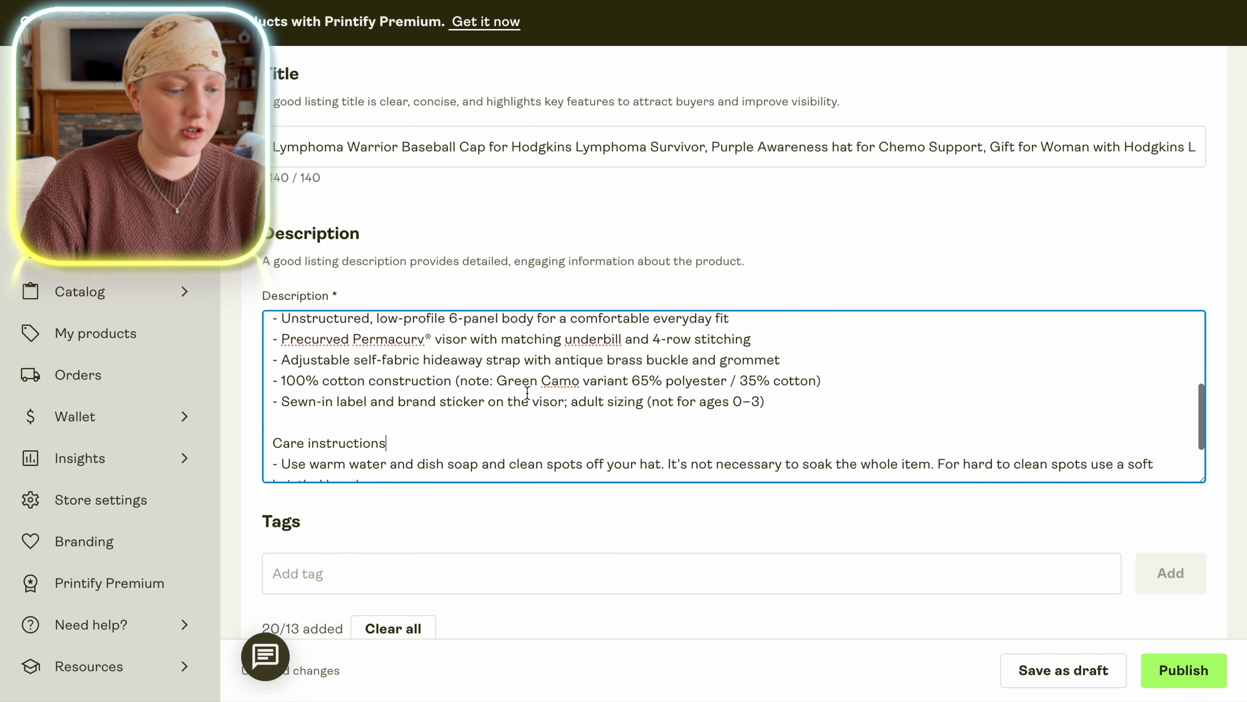
{"action": "scroll", "coordinate": [527, 393], "scroll_direction": "down", "scroll_amount": 4}
{"action": "scroll", "coordinate": [526, 393], "scroll_direction": "down", "scroll_amount": 5}
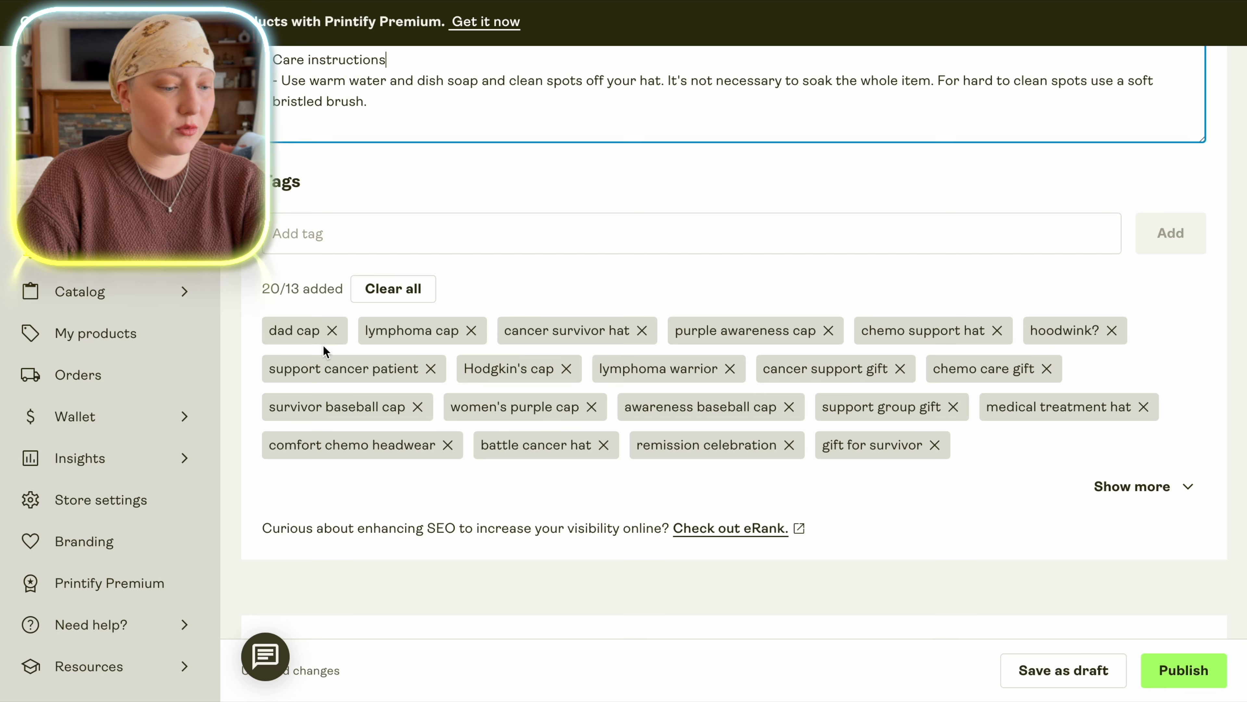
{"action": "left_click", "coordinate": [332, 330]}
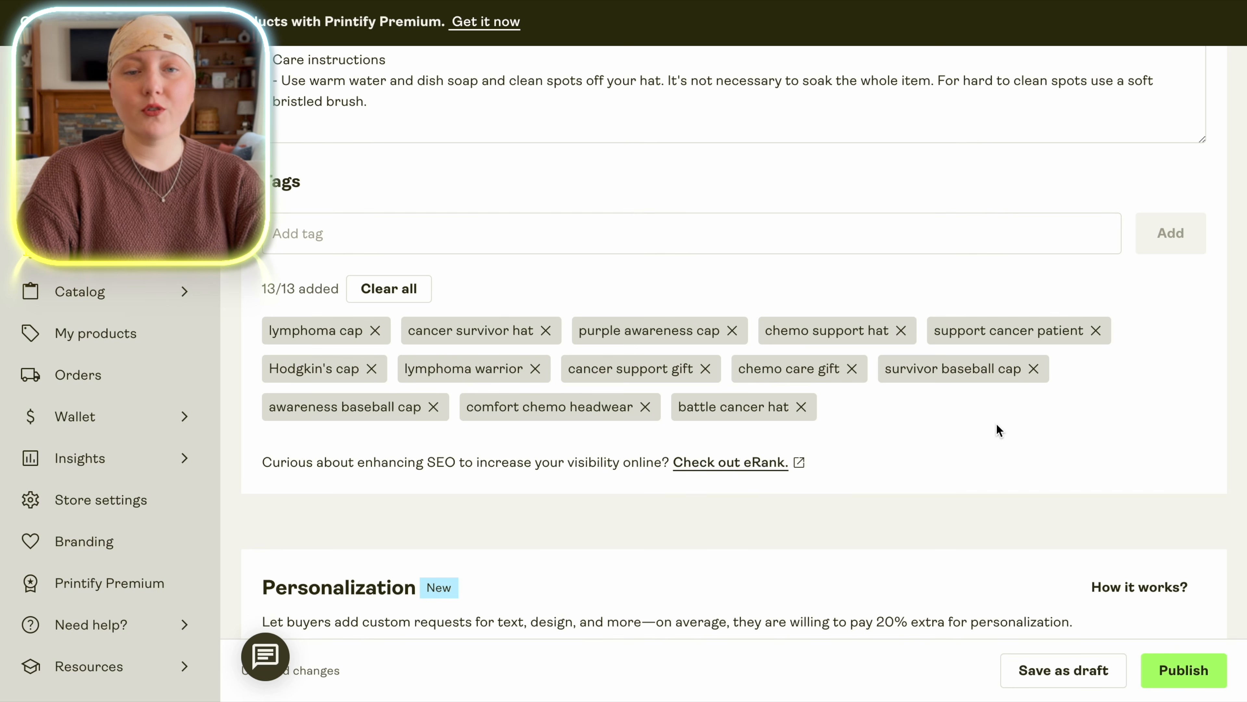
- Set the cap's retail price to USD 39.99 and publish the product to the connected Etsy store
{"action": "scroll", "coordinate": [997, 425], "scroll_direction": "down", "scroll_amount": 4}
{"action": "scroll", "coordinate": [996, 423], "scroll_direction": "down", "scroll_amount": 7}
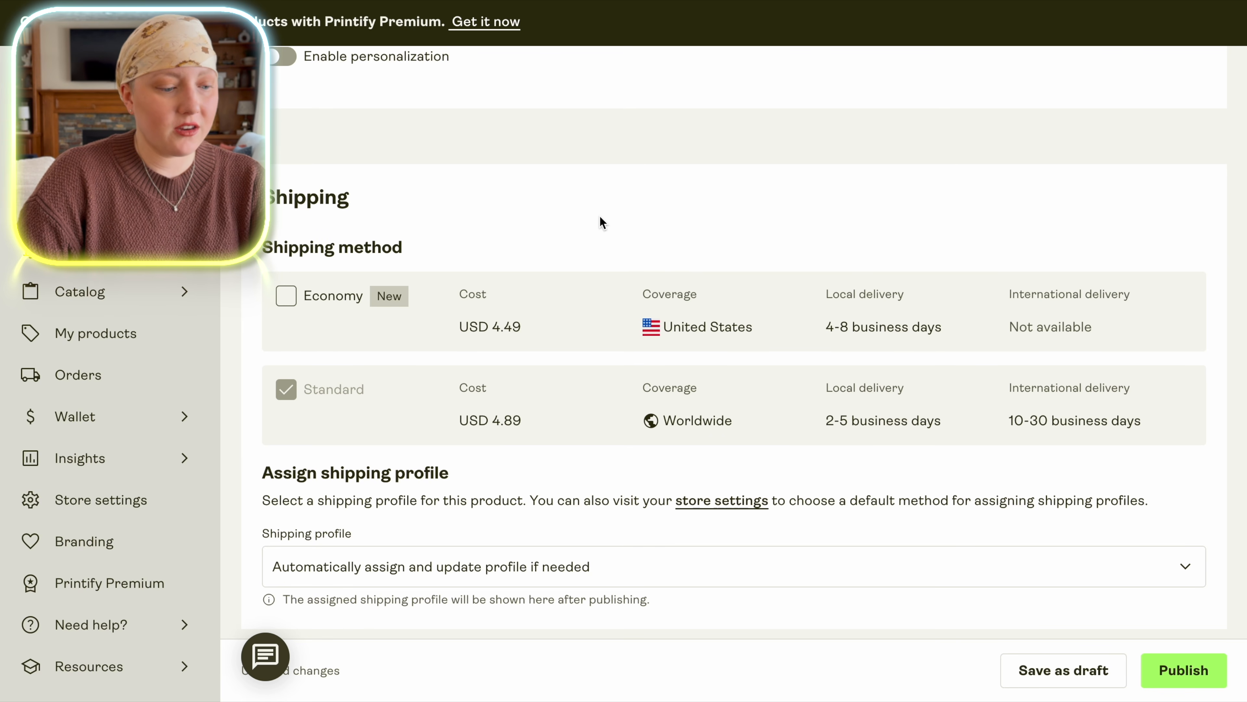
{"action": "scroll", "coordinate": [599, 220], "scroll_direction": "down", "scroll_amount": 8}
{"action": "scroll", "coordinate": [600, 219], "scroll_direction": "down", "scroll_amount": 4}
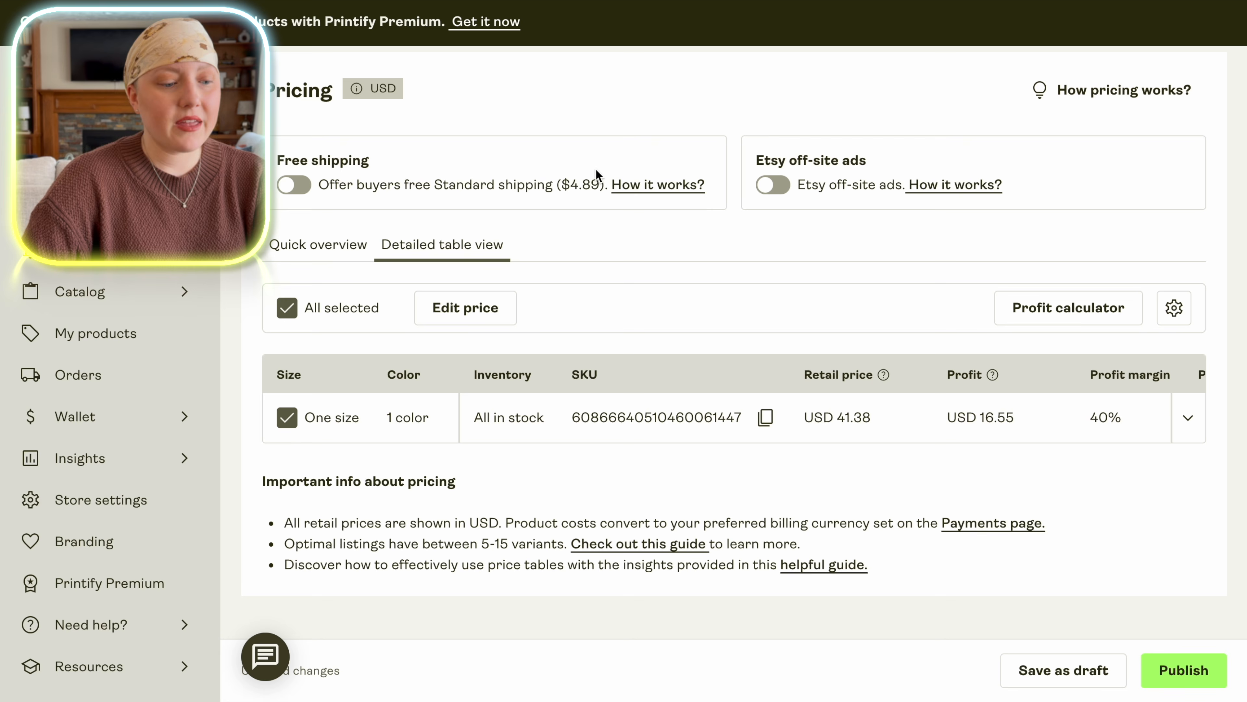
{"action": "left_click", "coordinate": [487, 308]}
{"action": "left_click", "coordinate": [487, 398]}
{"action": "type", "text": "39.99"}
{"action": "left_click", "coordinate": [631, 352]}
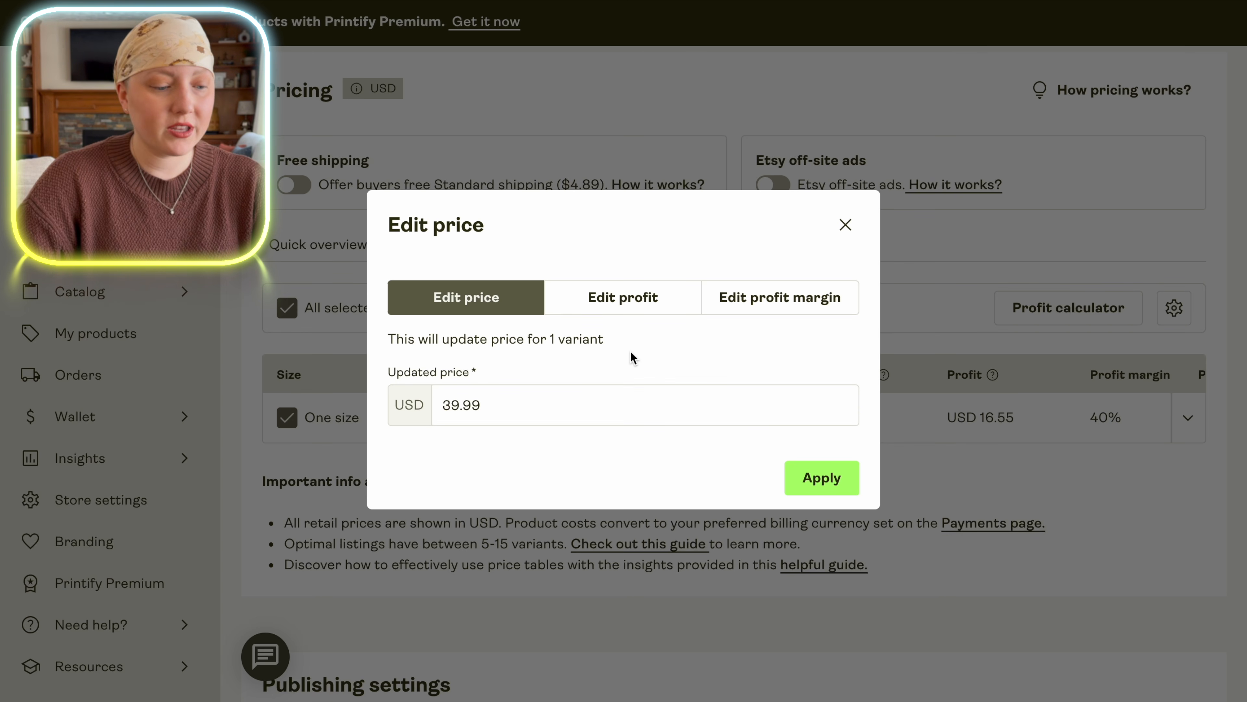
{"action": "left_click", "coordinate": [812, 478]}
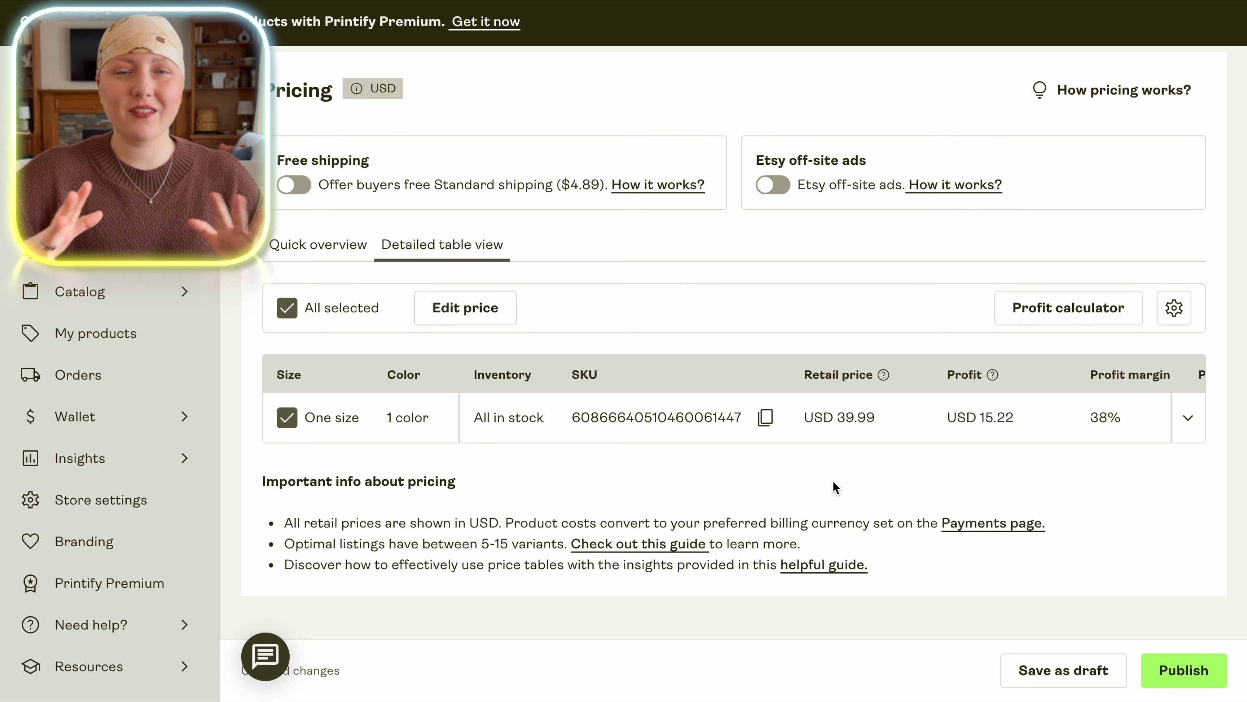
{"action": "scroll", "coordinate": [834, 481], "scroll_direction": "down", "scroll_amount": 10}
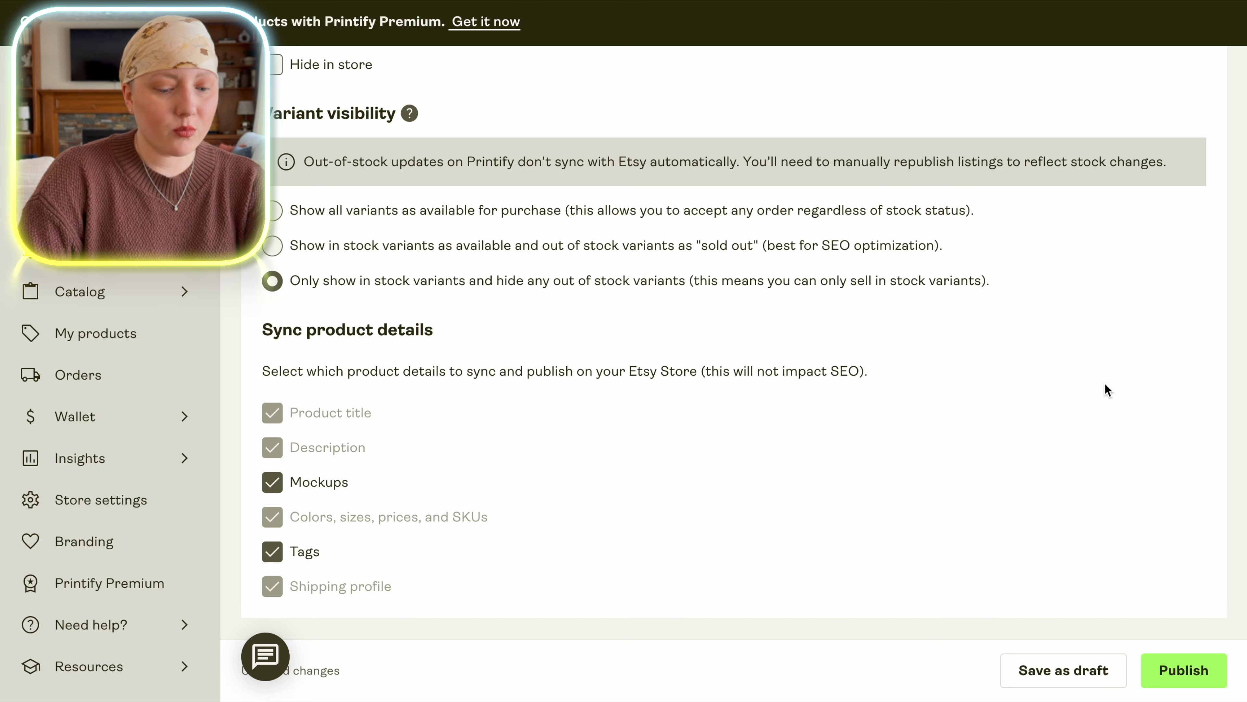
{"action": "left_click", "coordinate": [1184, 671]}
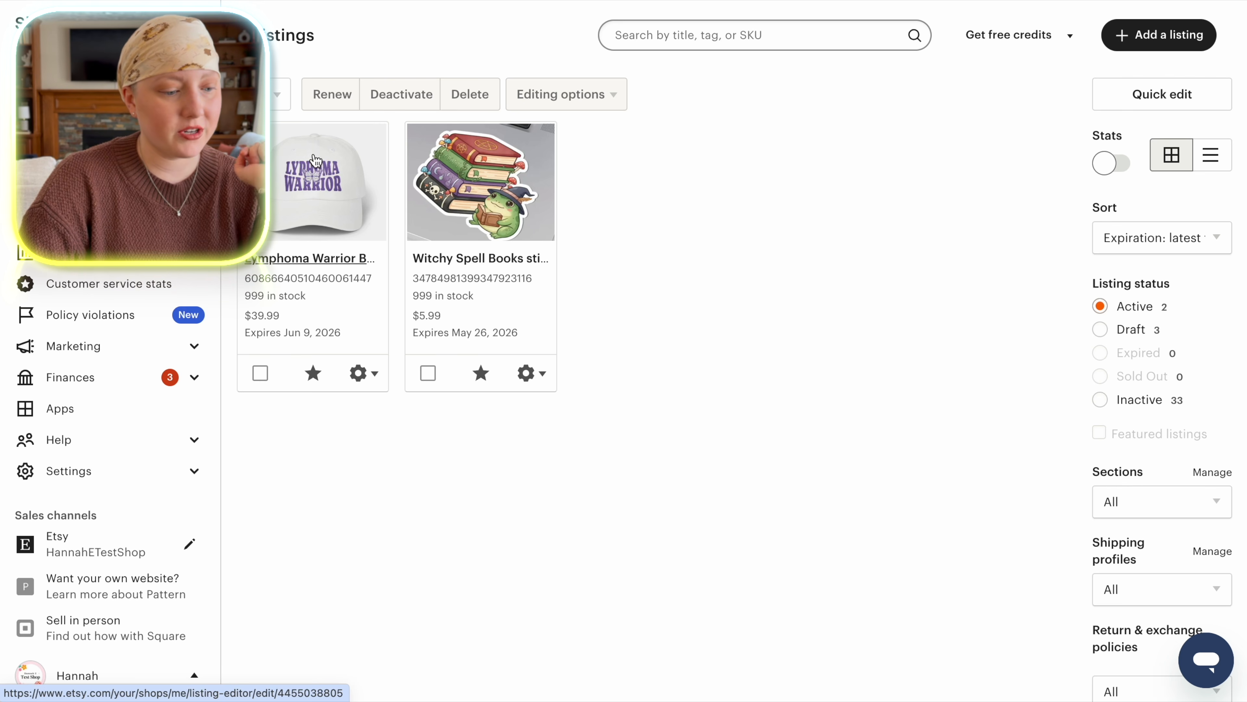
- In Etsy, open the Lymphoma Warrior cap listing for editing and add the model mockup as primary photo plus the cap video
{"action": "left_click", "coordinate": [363, 375]}
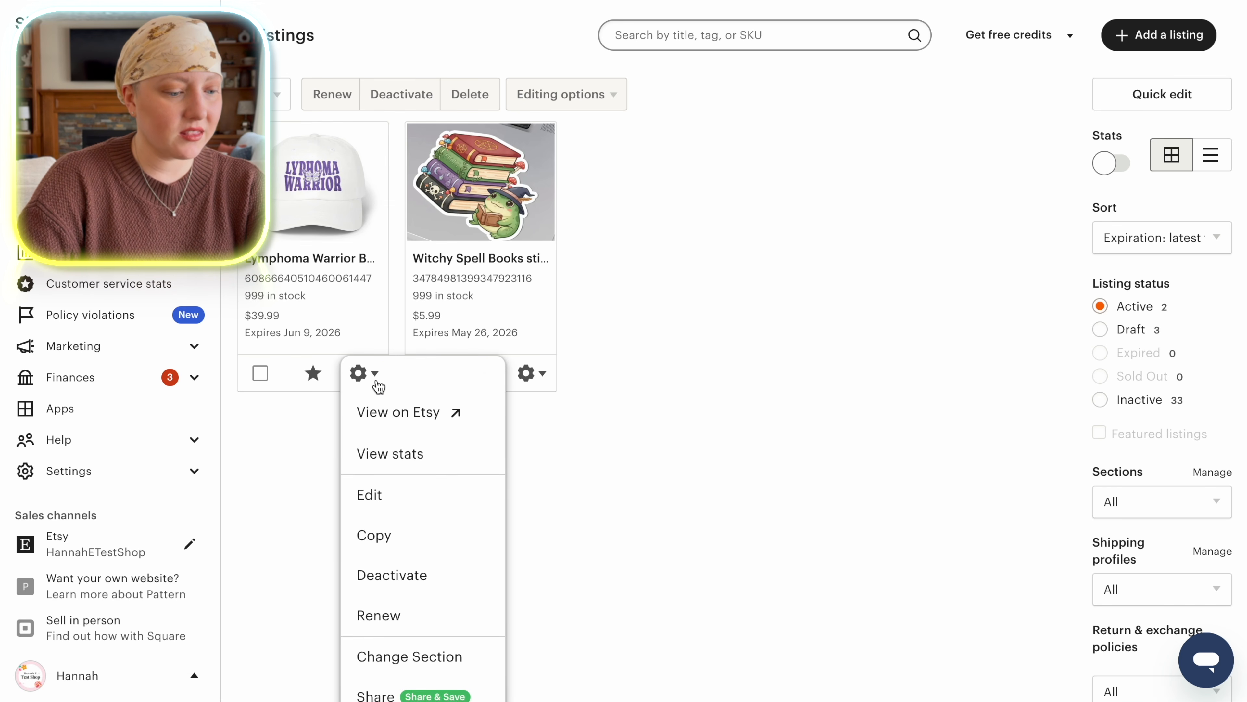
{"action": "left_click", "coordinate": [377, 497]}
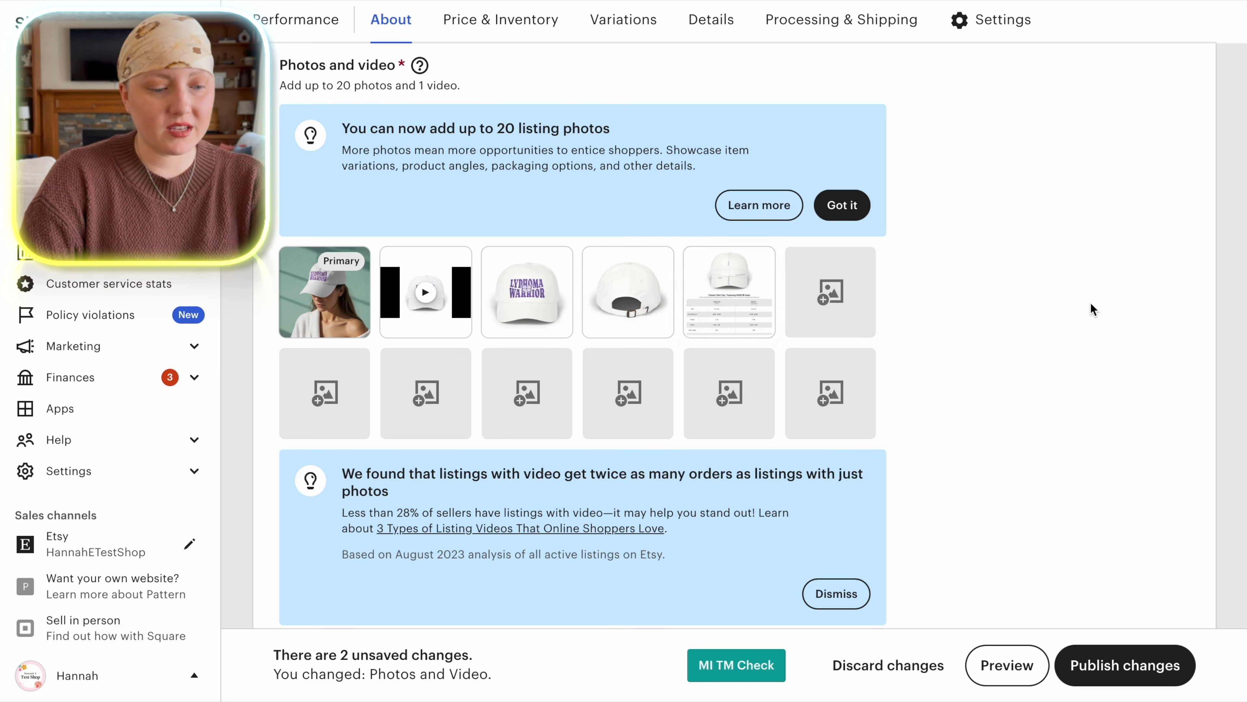
- Review the listing's photos, thumbnail, description, price and inventory through to its settings
{"action": "scroll", "coordinate": [1093, 310], "scroll_direction": "down", "scroll_amount": 3}
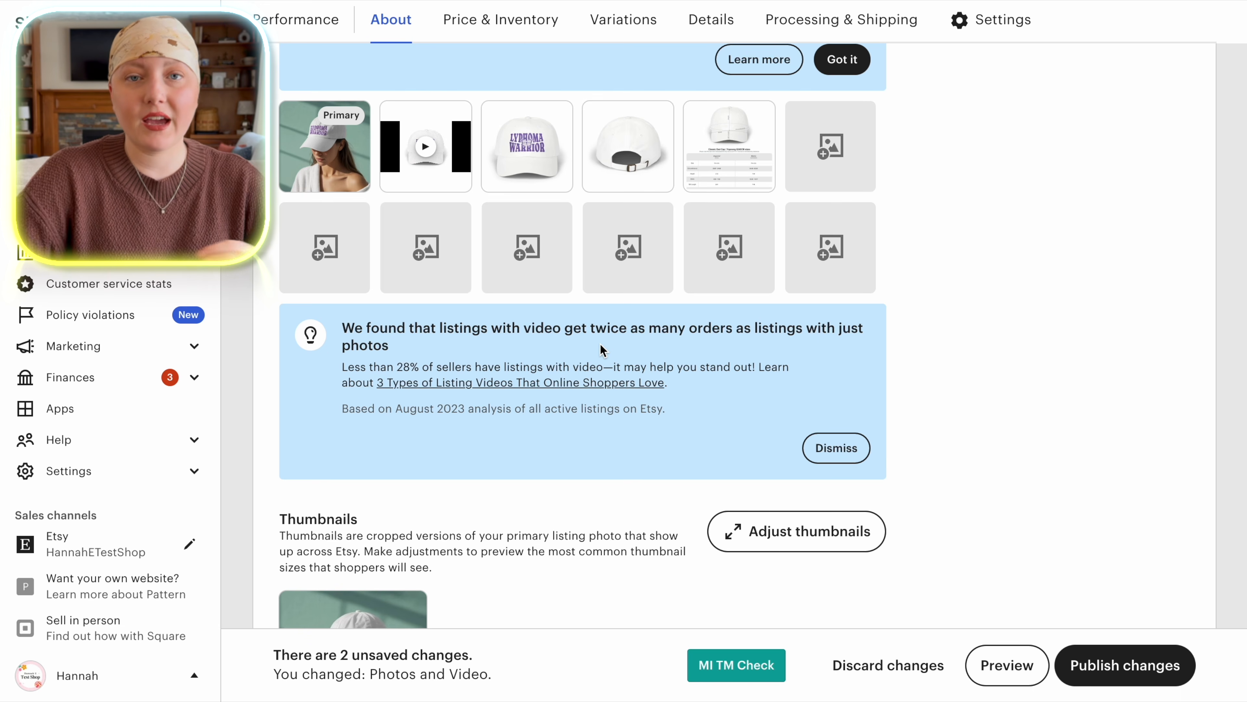
{"action": "scroll", "coordinate": [607, 381], "scroll_direction": "down", "scroll_amount": 15}
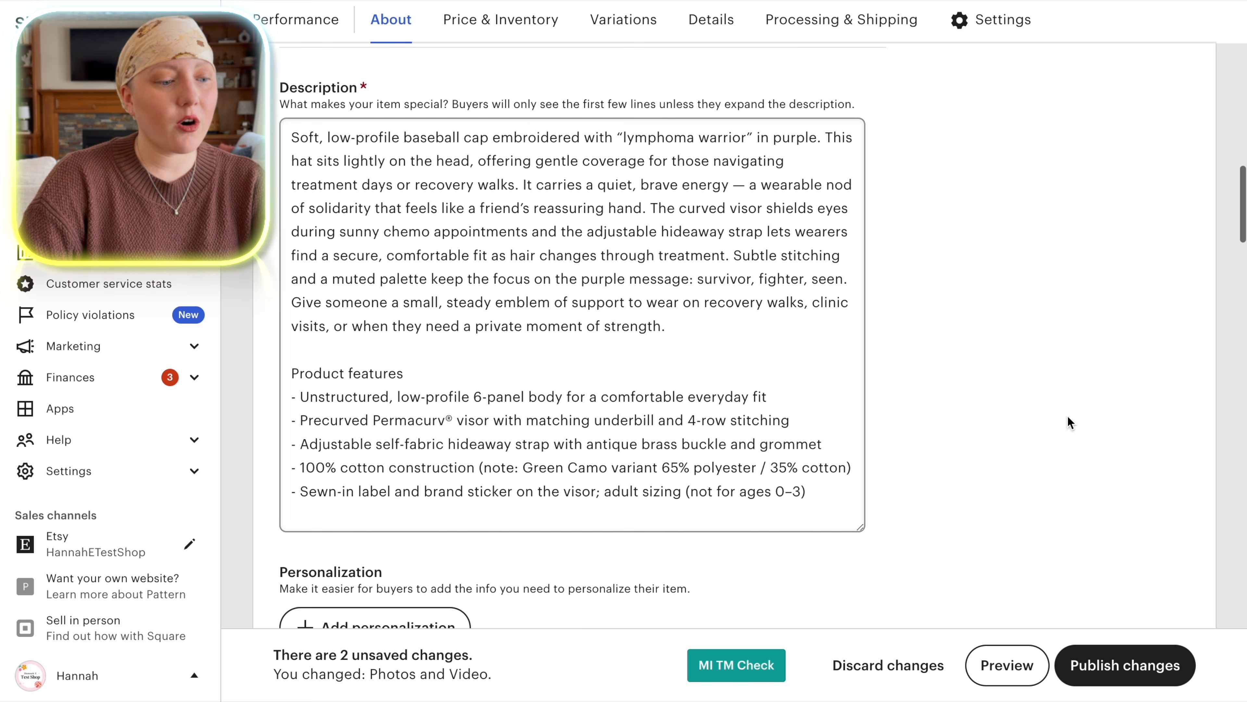
{"action": "scroll", "coordinate": [495, 337], "scroll_direction": "up", "scroll_amount": 5}
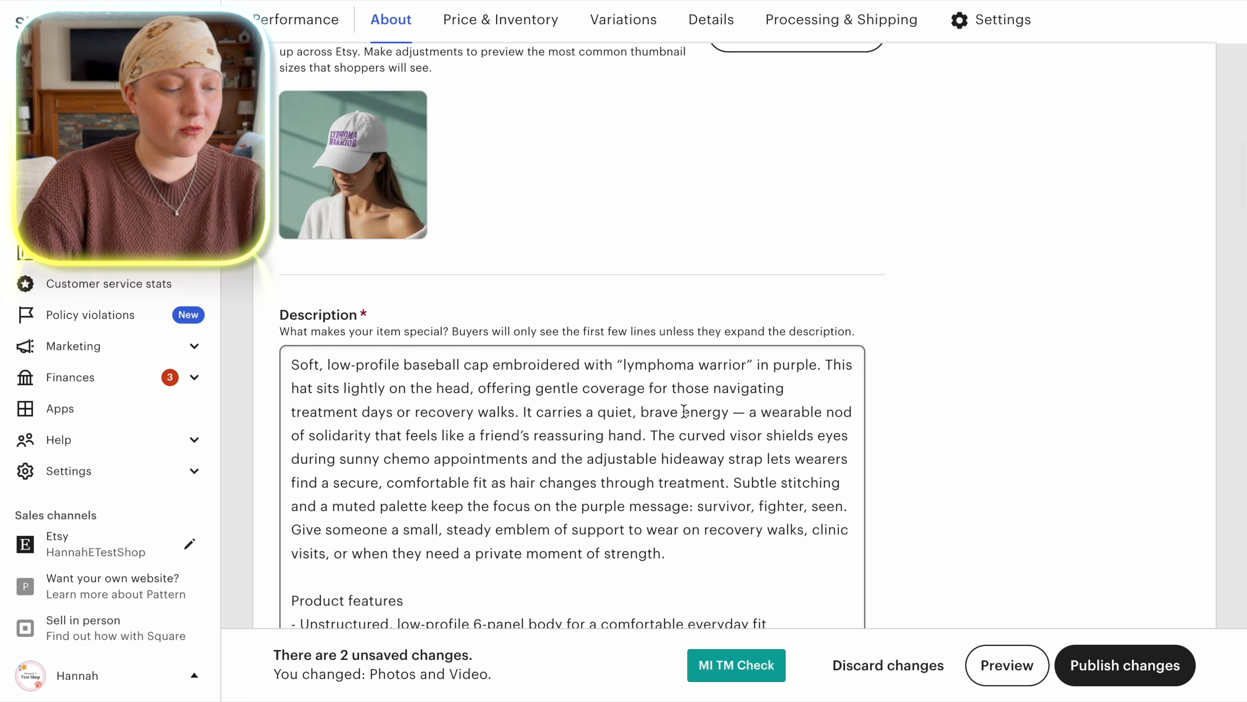
{"action": "scroll", "coordinate": [684, 404], "scroll_direction": "down", "scroll_amount": 2}
{"action": "scroll", "coordinate": [684, 404], "scroll_direction": "up", "scroll_amount": 2}
{"action": "scroll", "coordinate": [890, 396], "scroll_direction": "down", "scroll_amount": 5}
{"action": "scroll", "coordinate": [891, 396], "scroll_direction": "down", "scroll_amount": 20}
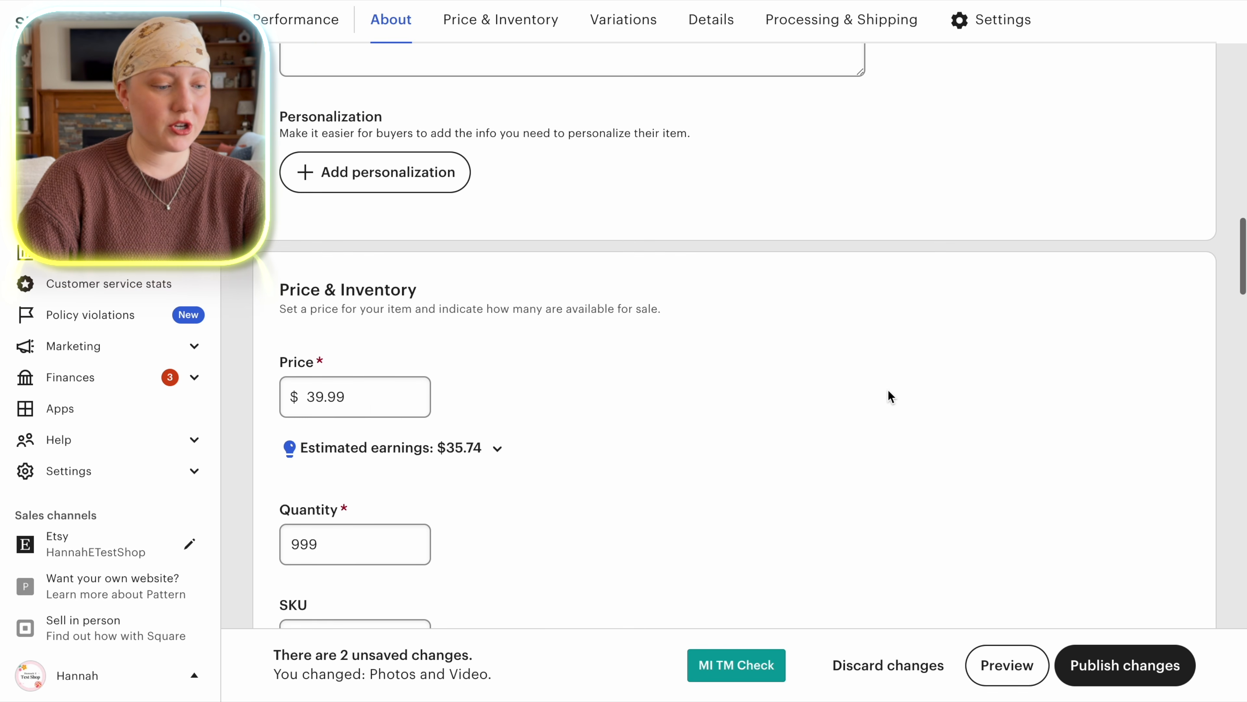
{"action": "scroll", "coordinate": [892, 368], "scroll_direction": "down", "scroll_amount": 20}
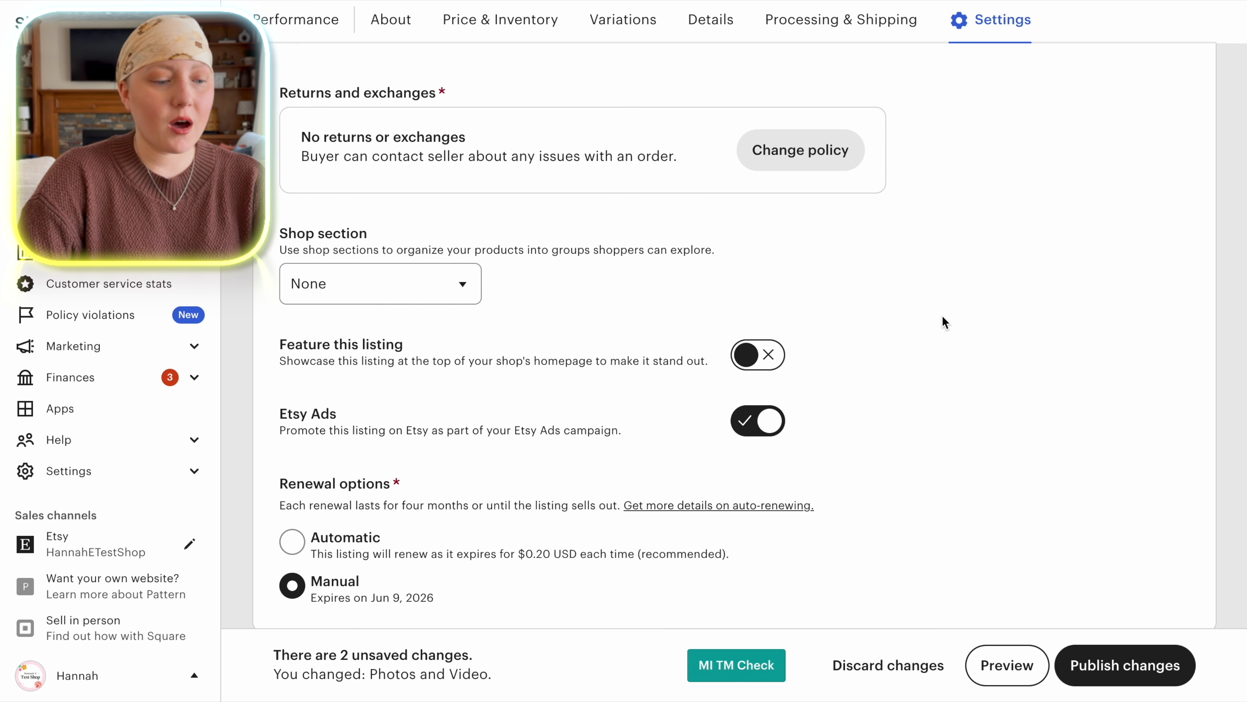
- Create a new shop section titled "Awareness Gifts" and assign the cap listing to it
{"action": "left_click", "coordinate": [445, 290]}
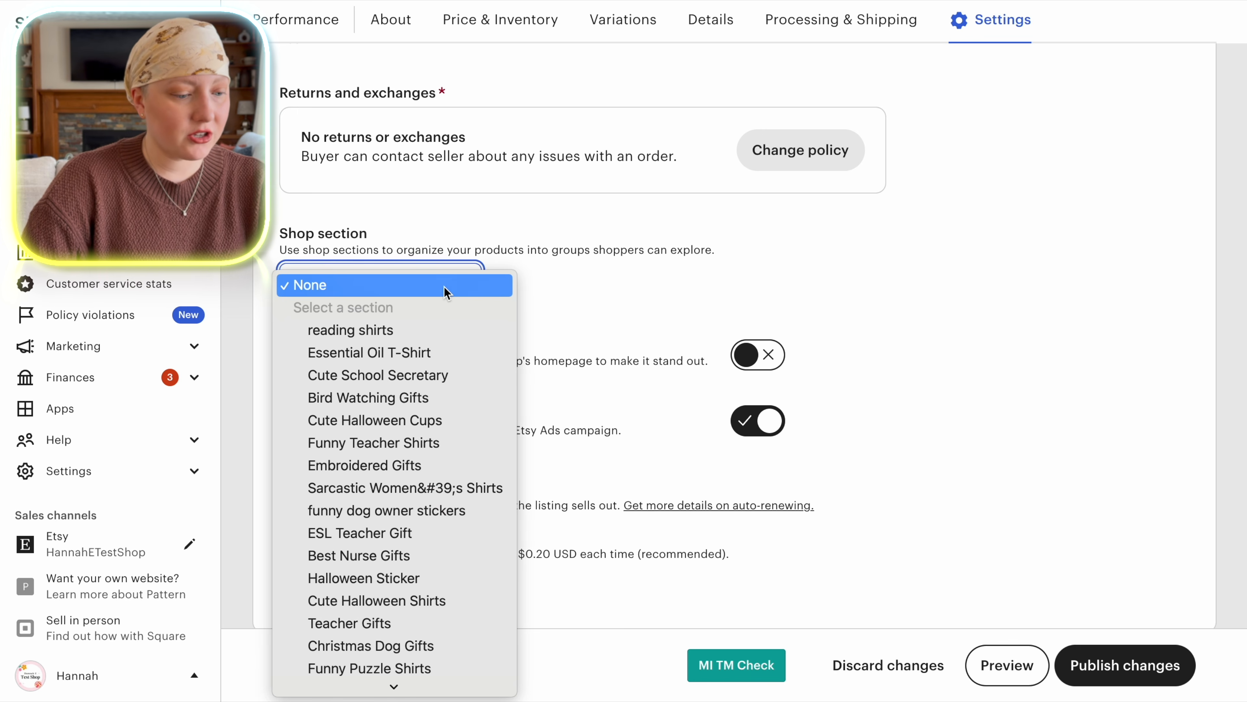
{"action": "type", "text": "Awareness Gifts"}
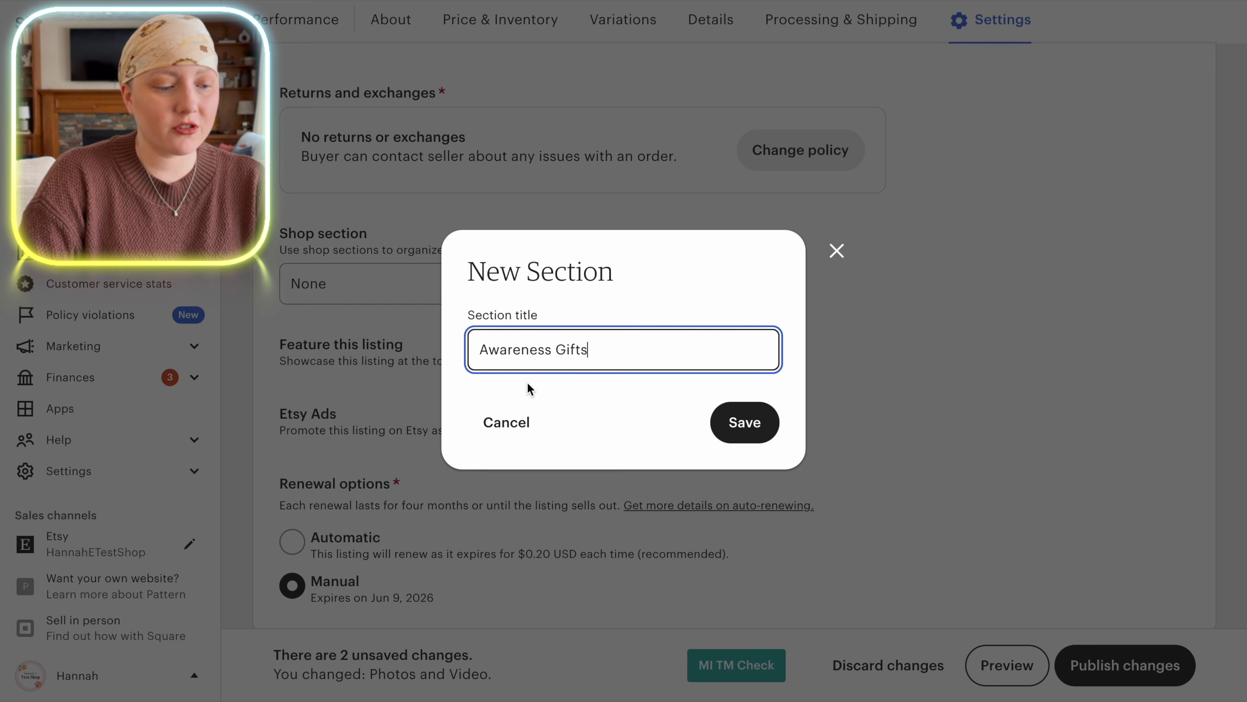
{"action": "left_click", "coordinate": [745, 424]}
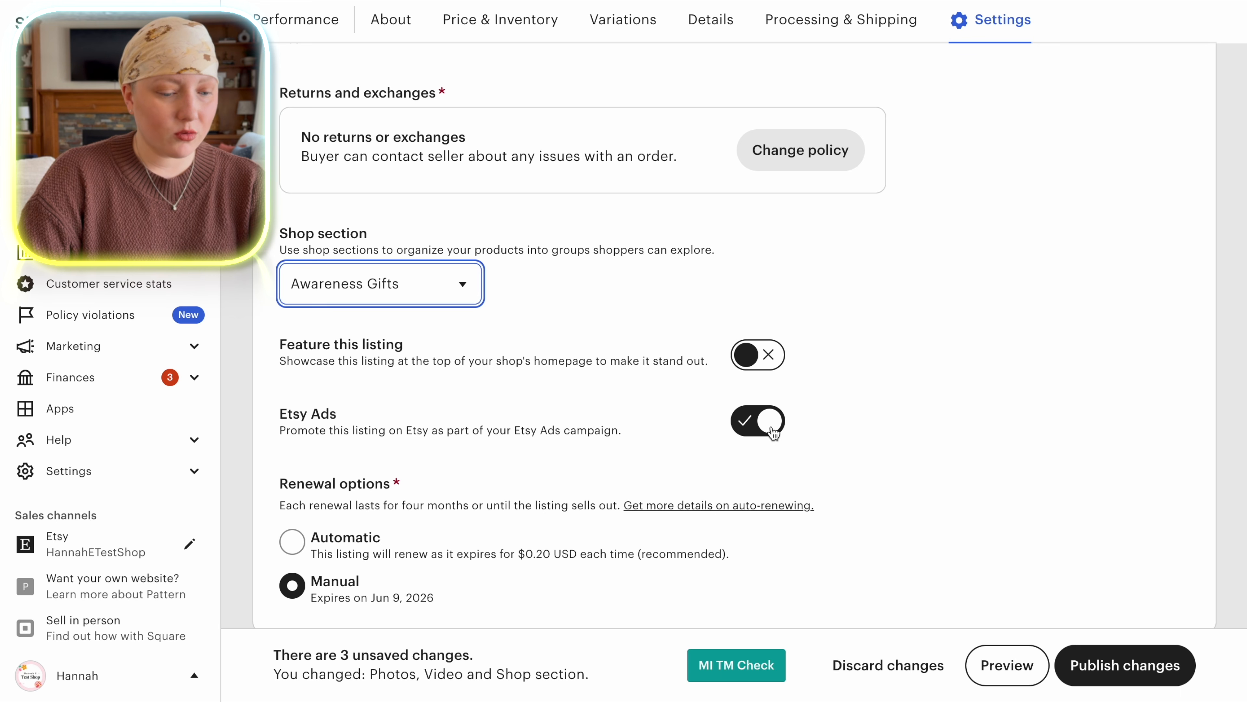
- Turn off Etsy Ads for the cap listing and publish the listing changes
{"action": "left_click", "coordinate": [771, 427]}
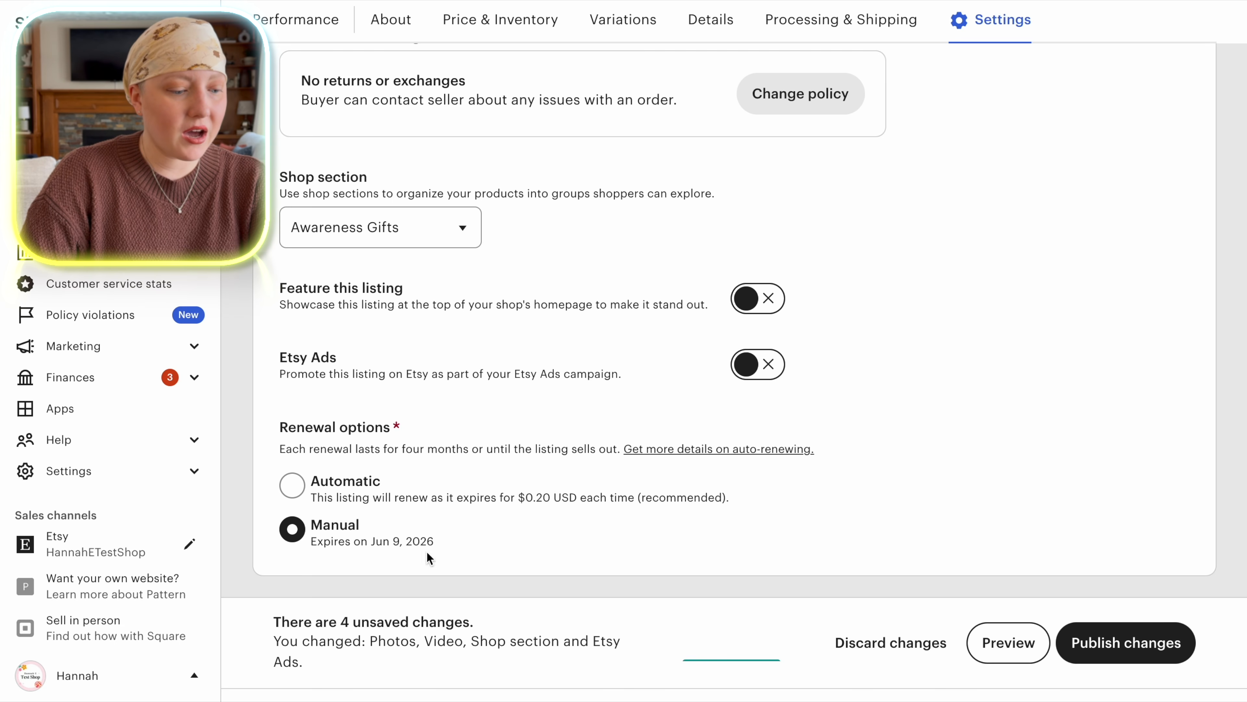
{"action": "left_click", "coordinate": [1158, 657]}
- View the live Lymphoma Warrior cap listing on Etsy and look through its front, back and size-chart images
{"action": "left_click", "coordinate": [363, 373]}
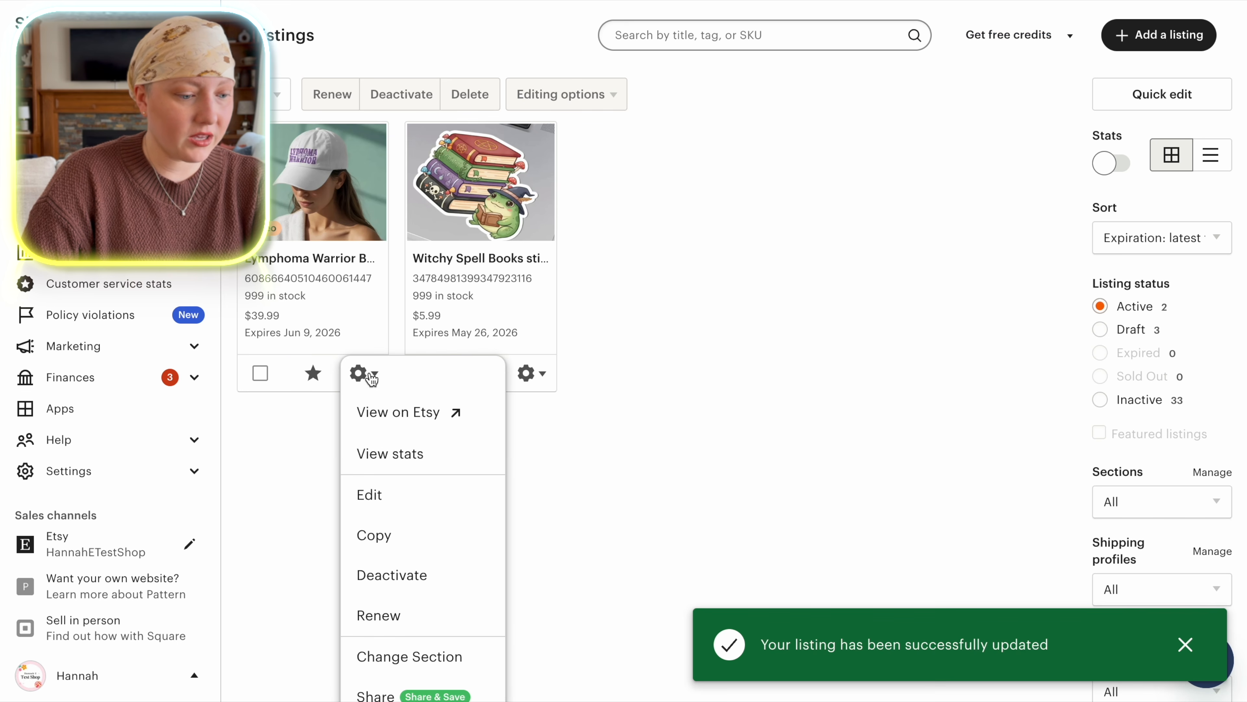
{"action": "left_click", "coordinate": [434, 422]}
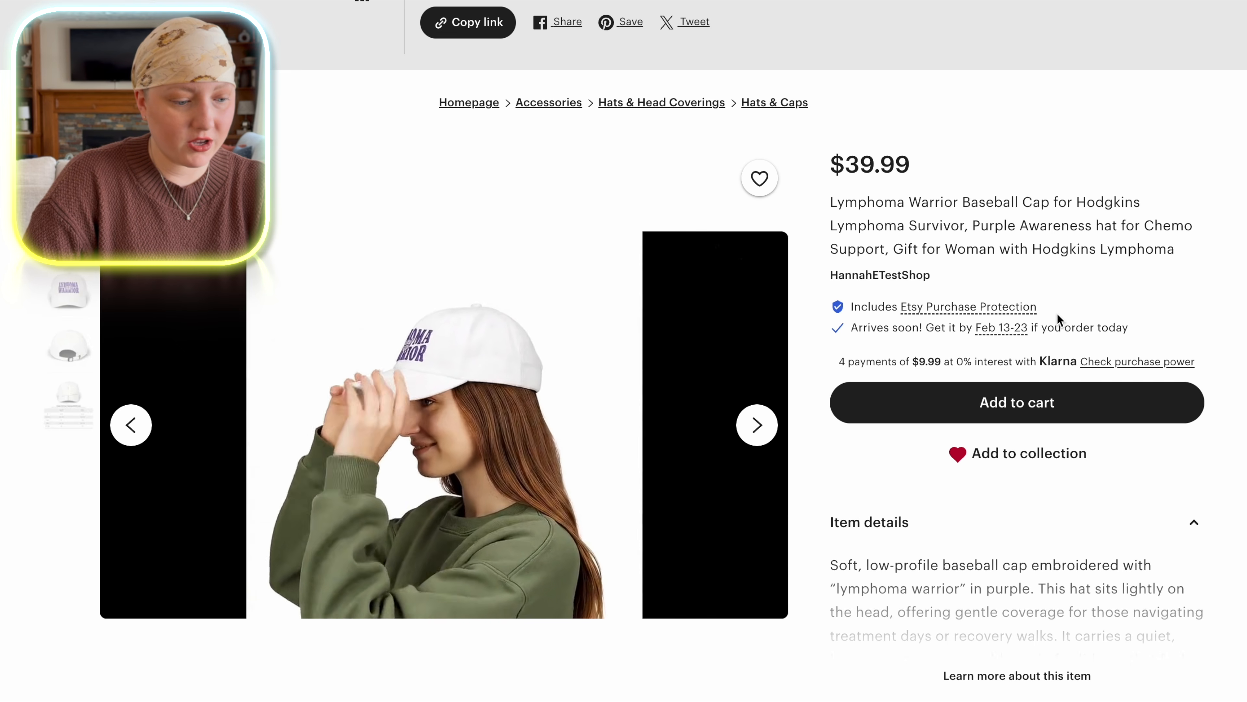
{"action": "left_click", "coordinate": [68, 289]}
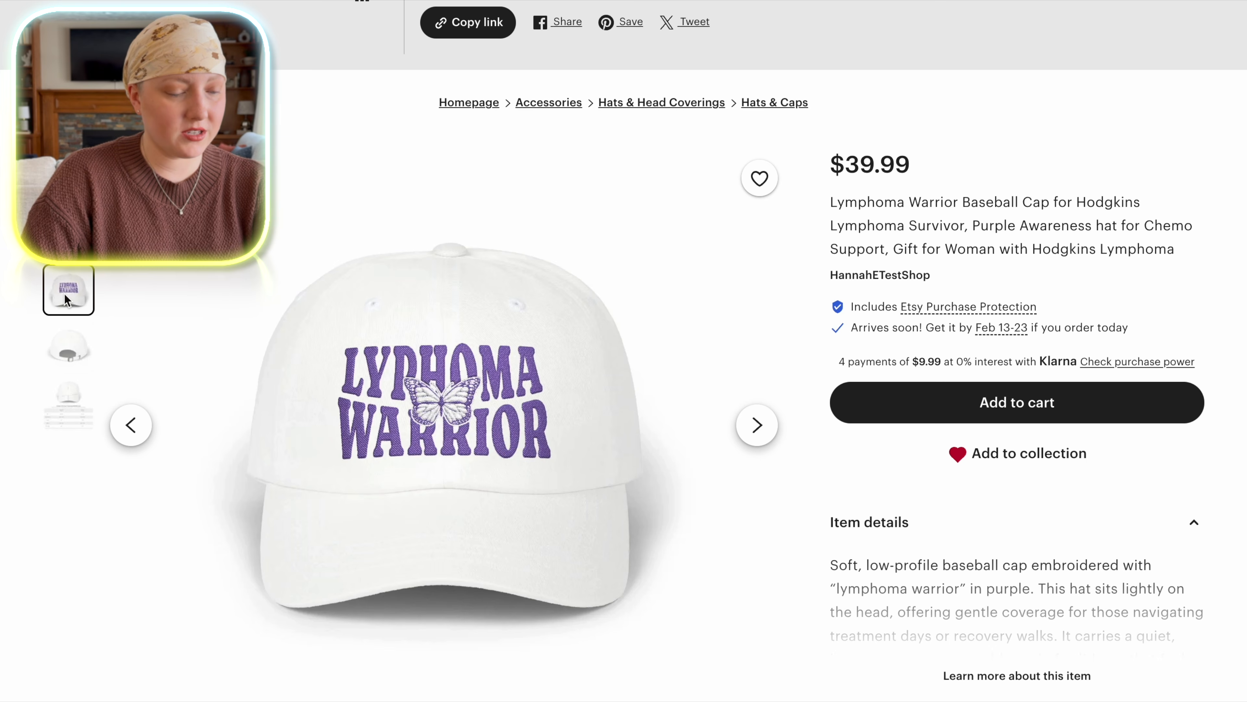
{"action": "left_click", "coordinate": [73, 358]}
{"action": "left_click", "coordinate": [77, 408]}
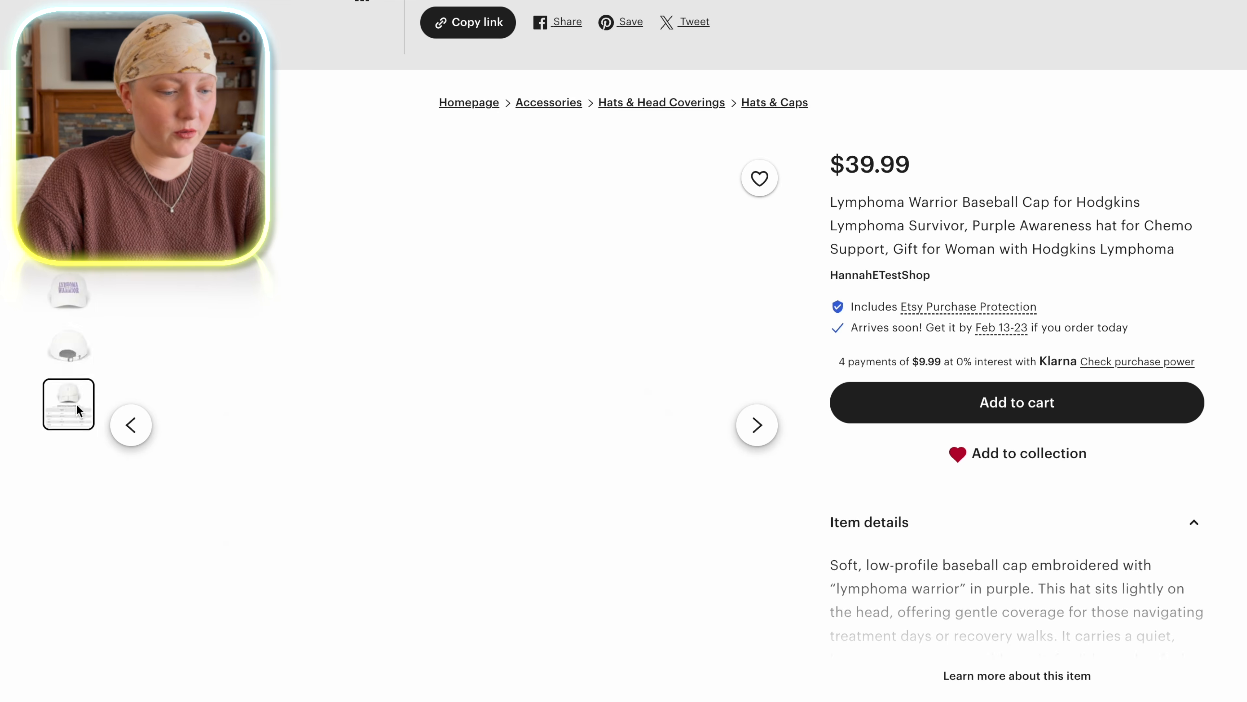